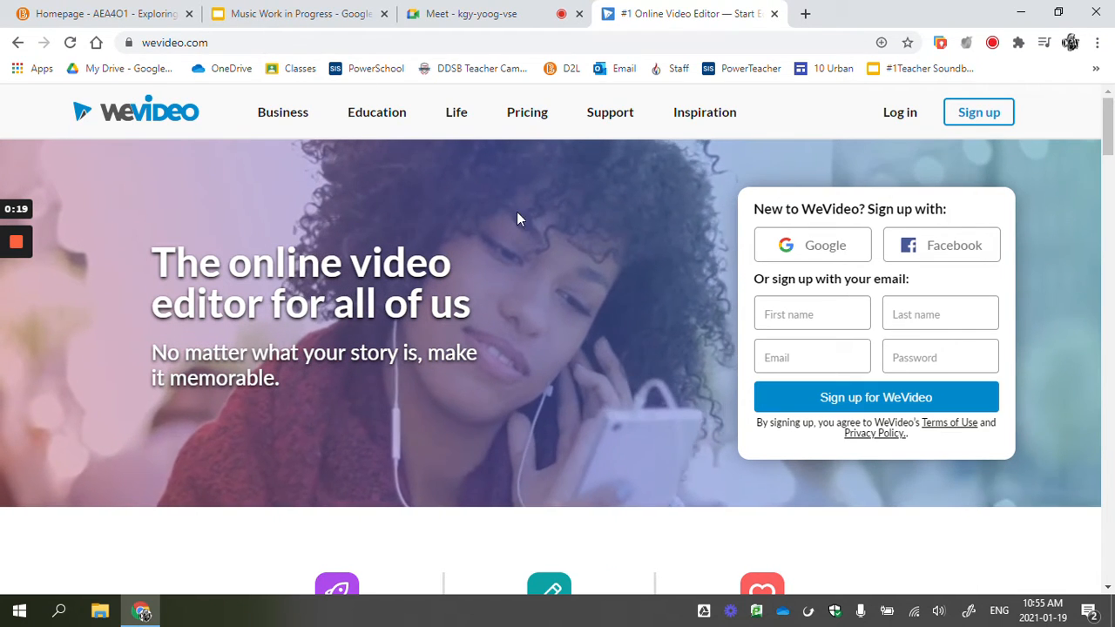
# Log in to WeVideo with the Google account and create a new video project
pyautogui.click(915, 120)
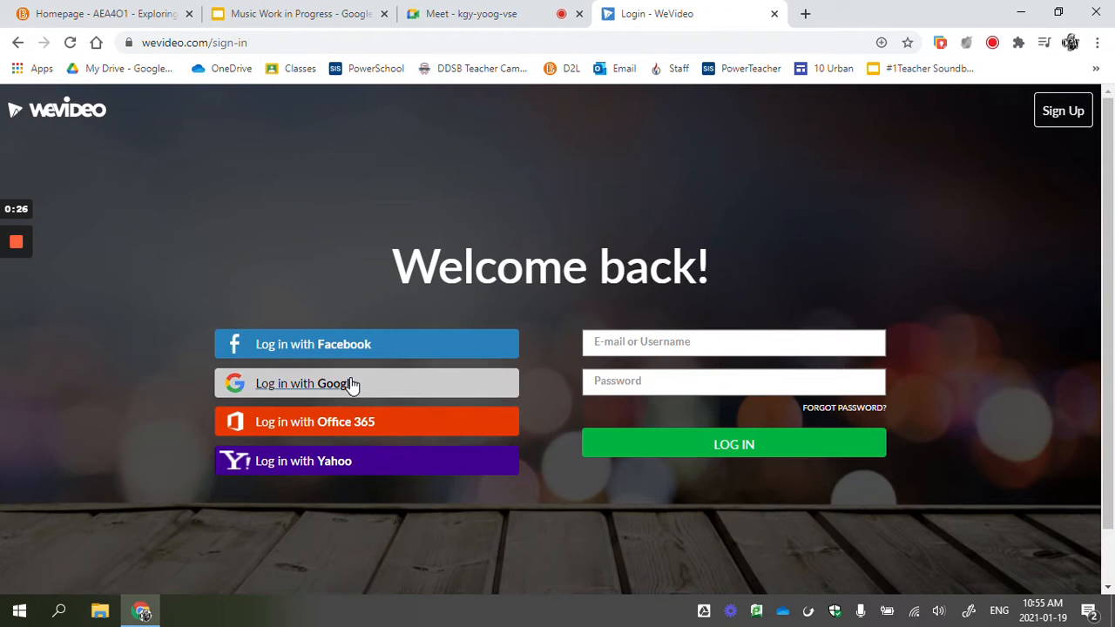
pyautogui.click(350, 379)
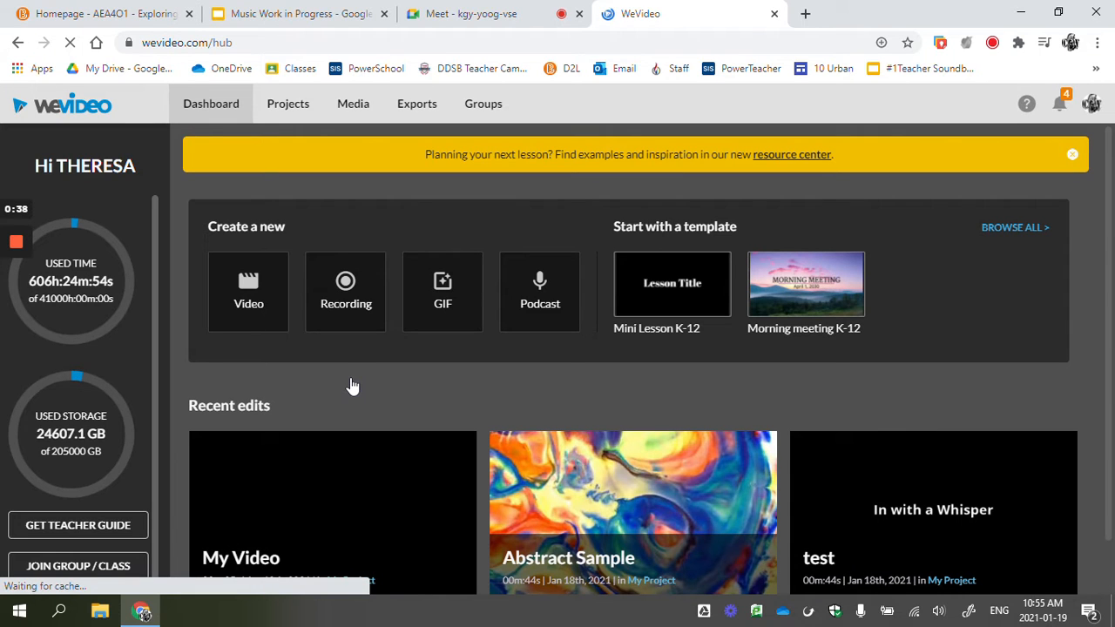
pyautogui.click(253, 313)
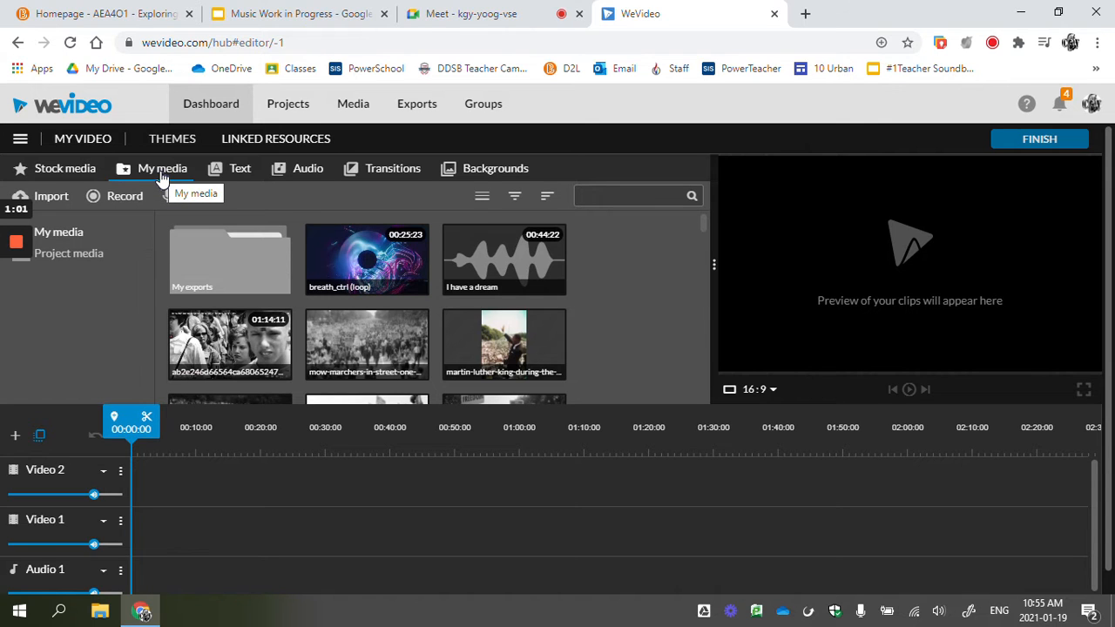
# Import the audio file "I have a dream.mp3" from the Downloads folder into My media
pyautogui.click(54, 197)
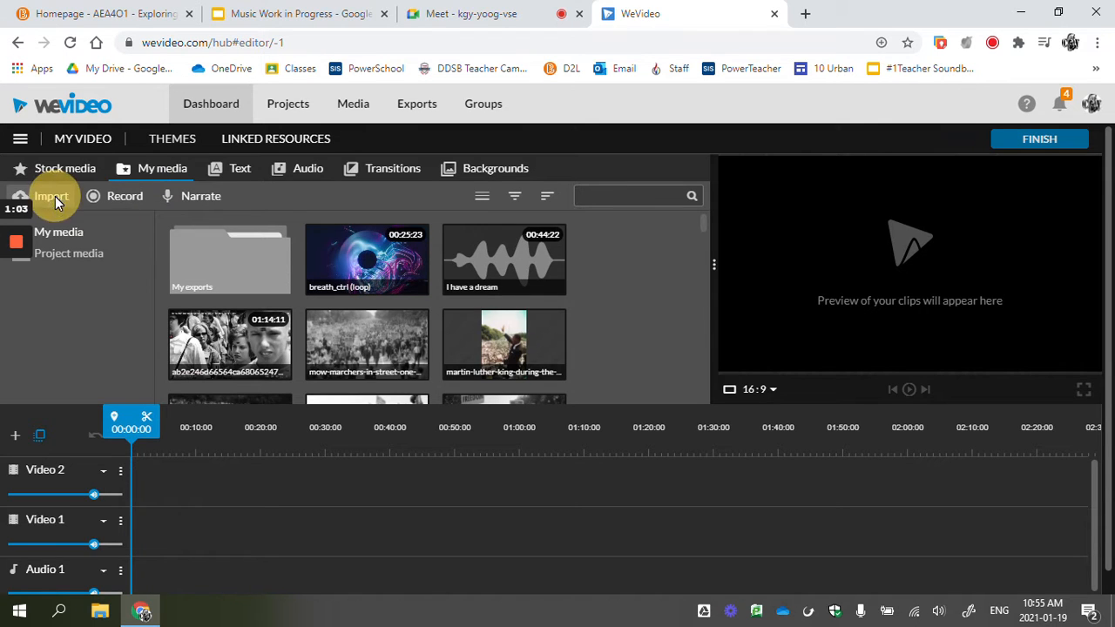
pyautogui.click(589, 357)
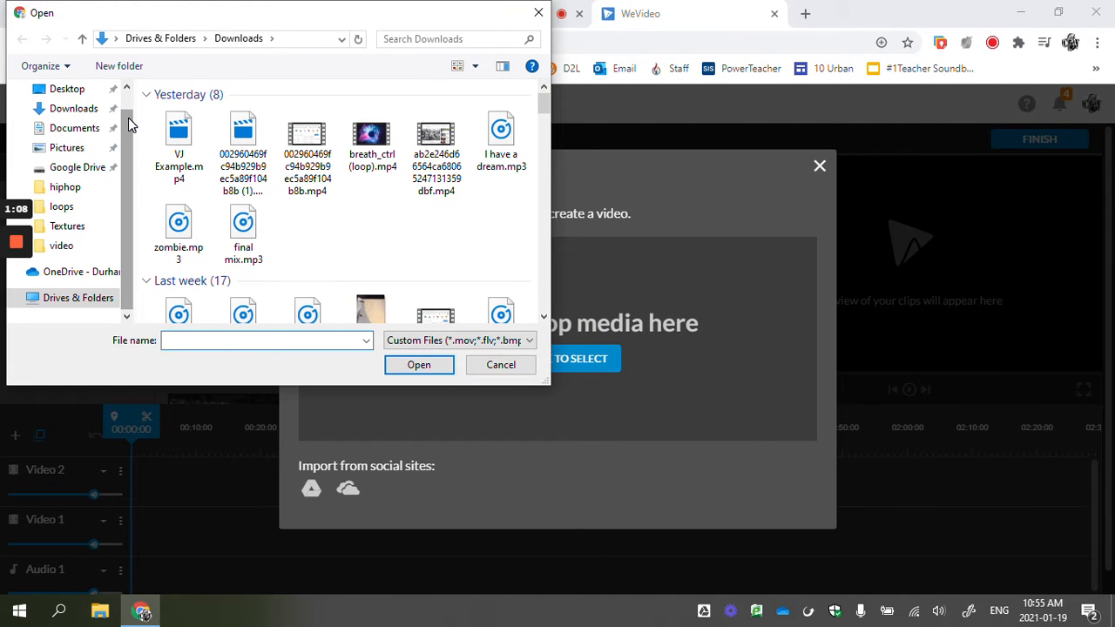
pyautogui.click(71, 109)
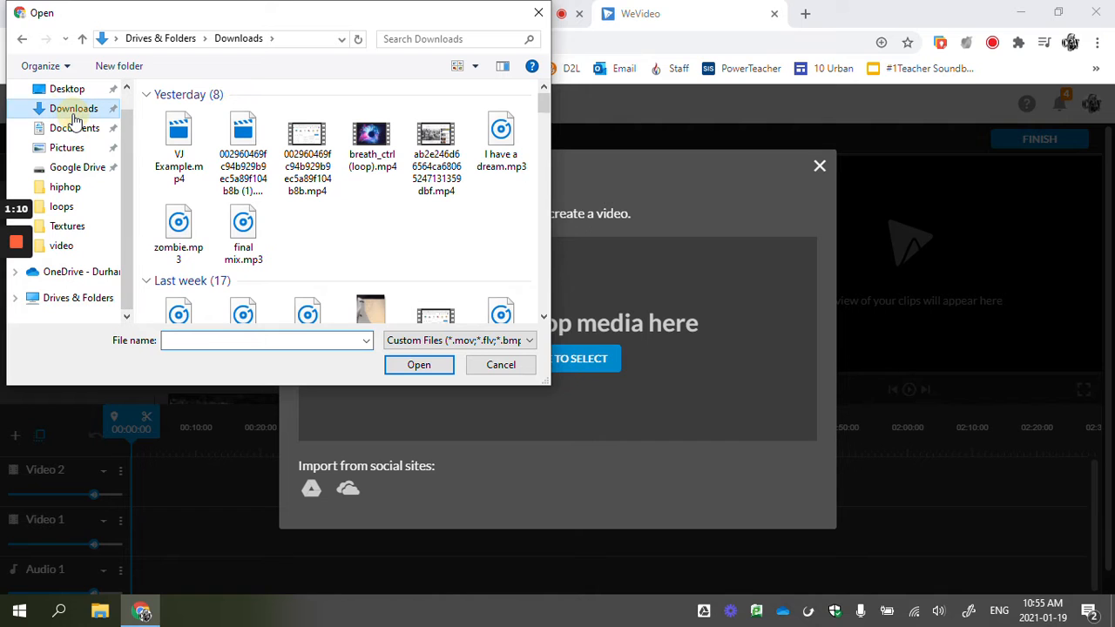
pyautogui.click(489, 168)
pyautogui.click(433, 367)
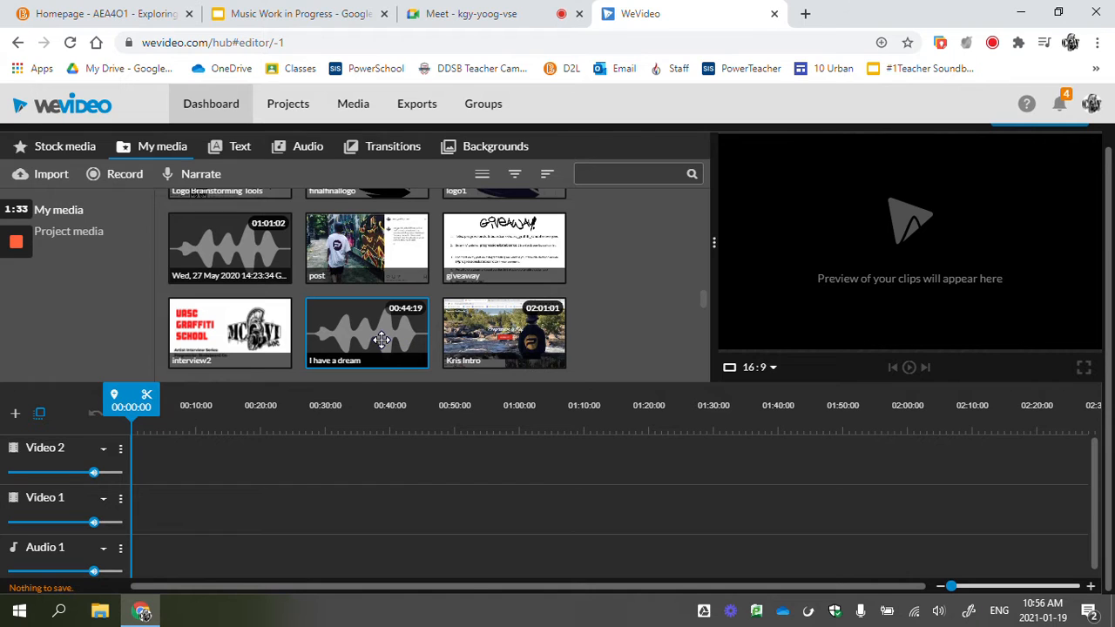
# Place the "I have a dream" audio clip at the start of the Audio 1 track
pyautogui.click(289, 500)
pyautogui.moveTo(256, 549); pyautogui.dragTo(155, 553)
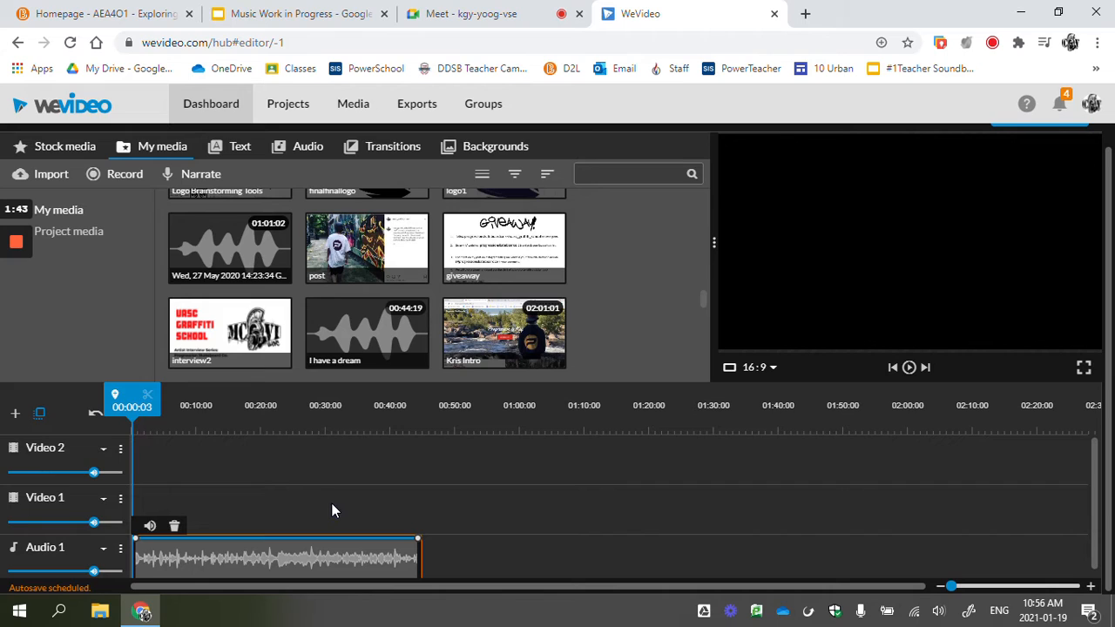
pyautogui.click(486, 543)
# Examine the audio clip's waveform close up and play its first few seconds to find the beats
pyautogui.click(1090, 587)
pyautogui.click(1091, 588)
pyautogui.click(1091, 589)
pyautogui.click(1091, 589)
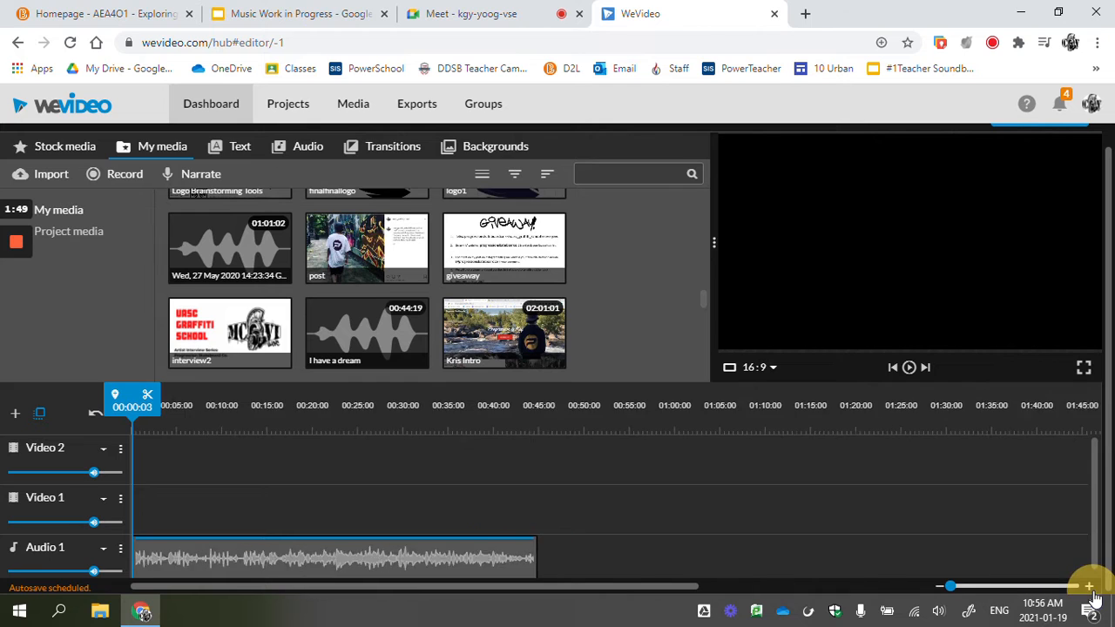
pyautogui.click(1091, 589)
pyautogui.click(1090, 590)
pyautogui.click(1091, 589)
pyautogui.click(1091, 589)
pyautogui.click(1090, 589)
pyautogui.click(1090, 589)
pyautogui.click(1090, 587)
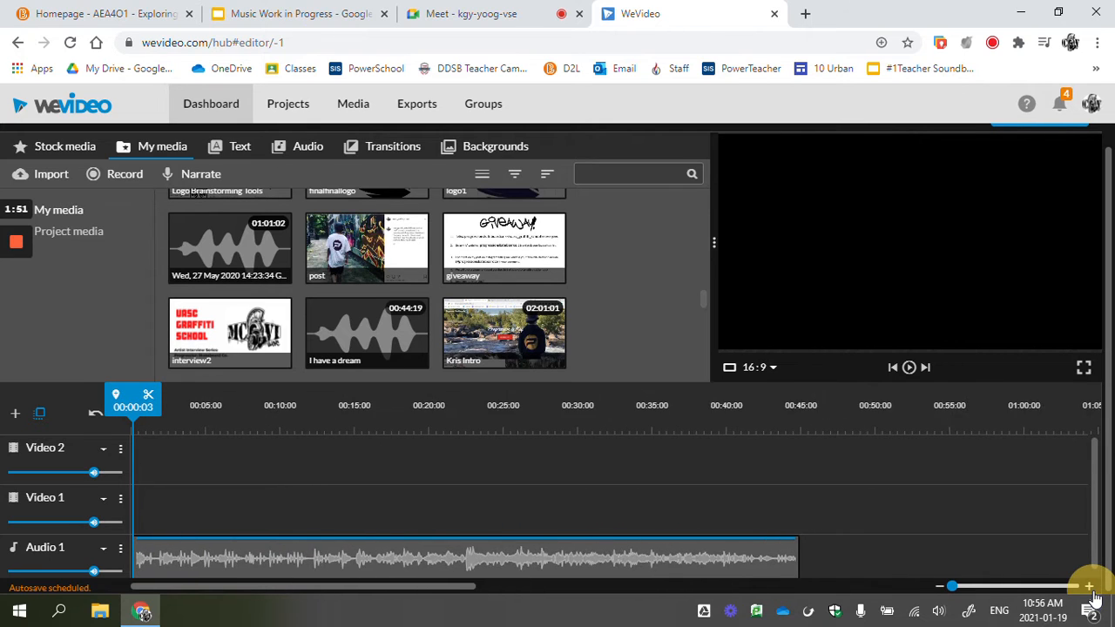
pyautogui.click(1090, 587)
pyautogui.click(1090, 587)
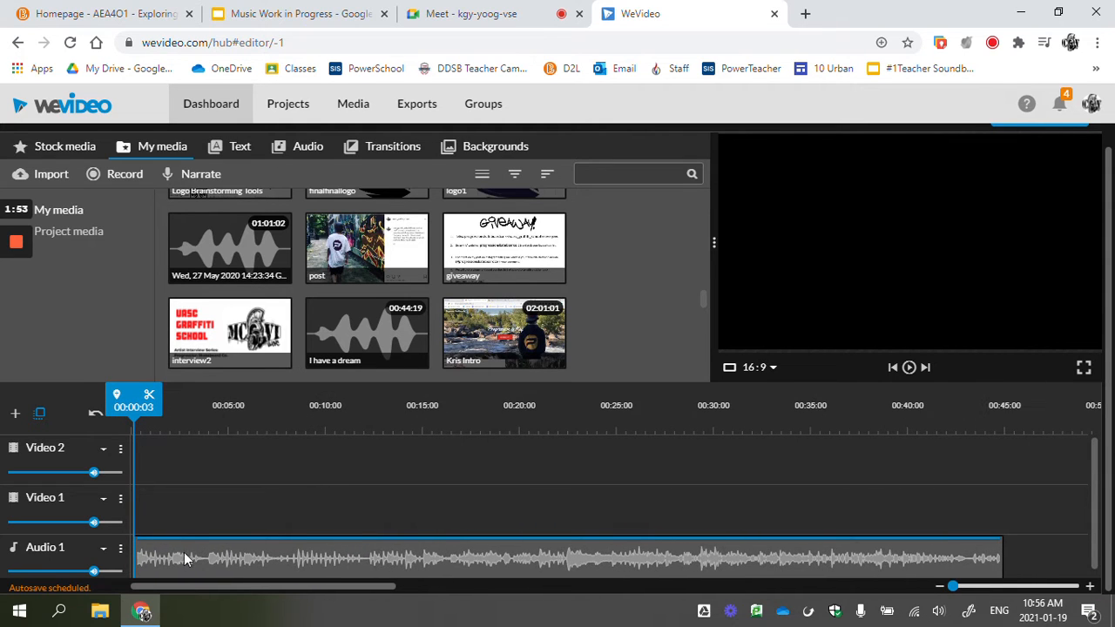
pyautogui.click(1091, 587)
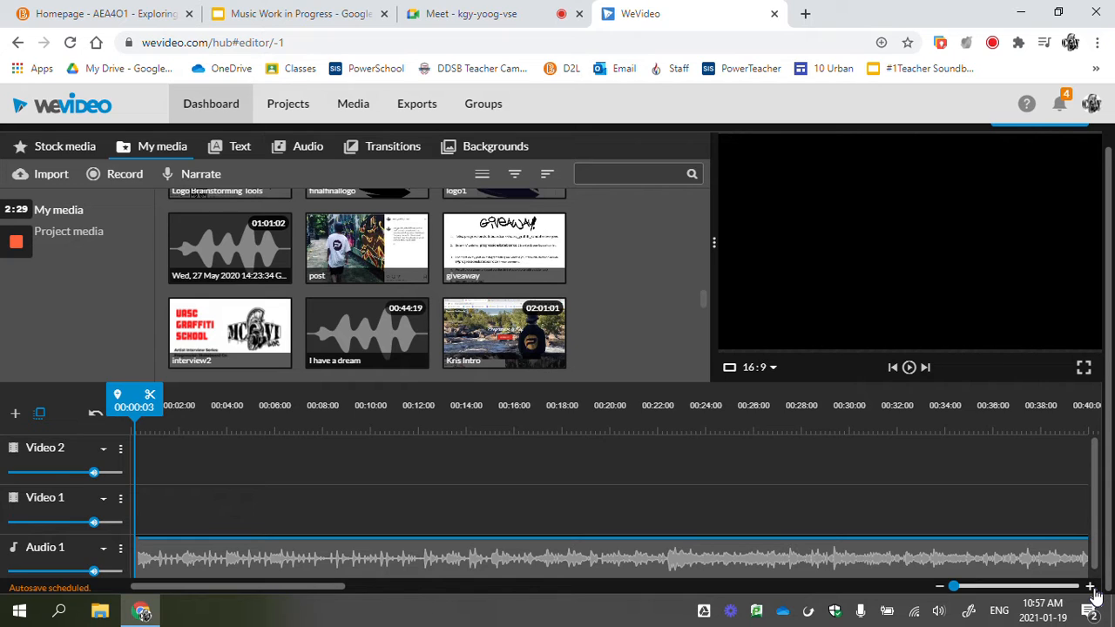
pyautogui.click(1090, 587)
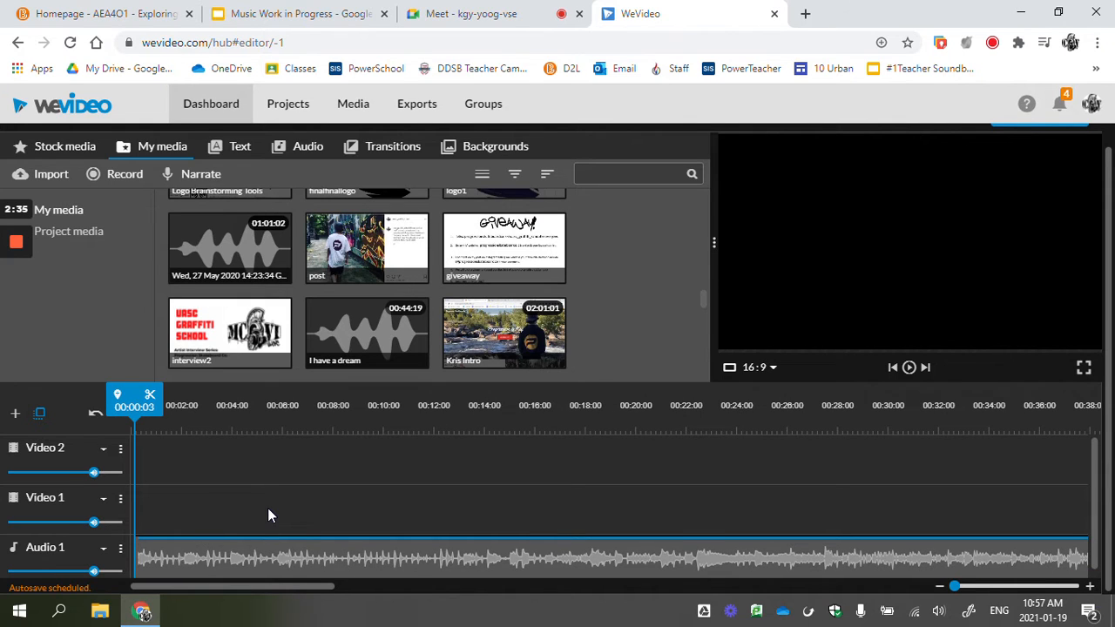
pyautogui.click(909, 368)
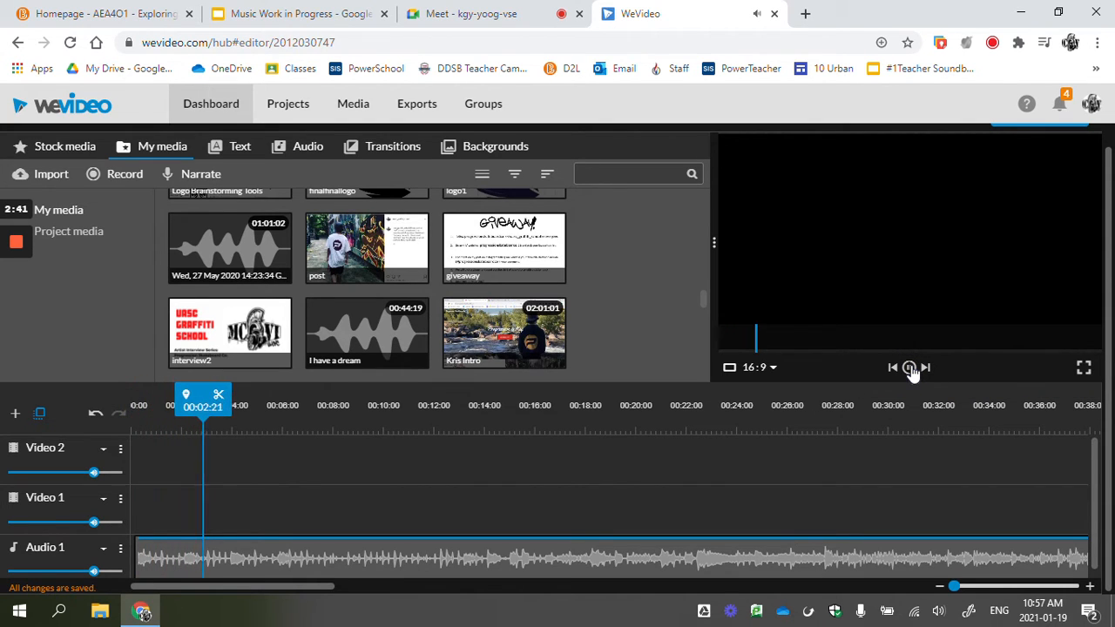
pyautogui.click(910, 367)
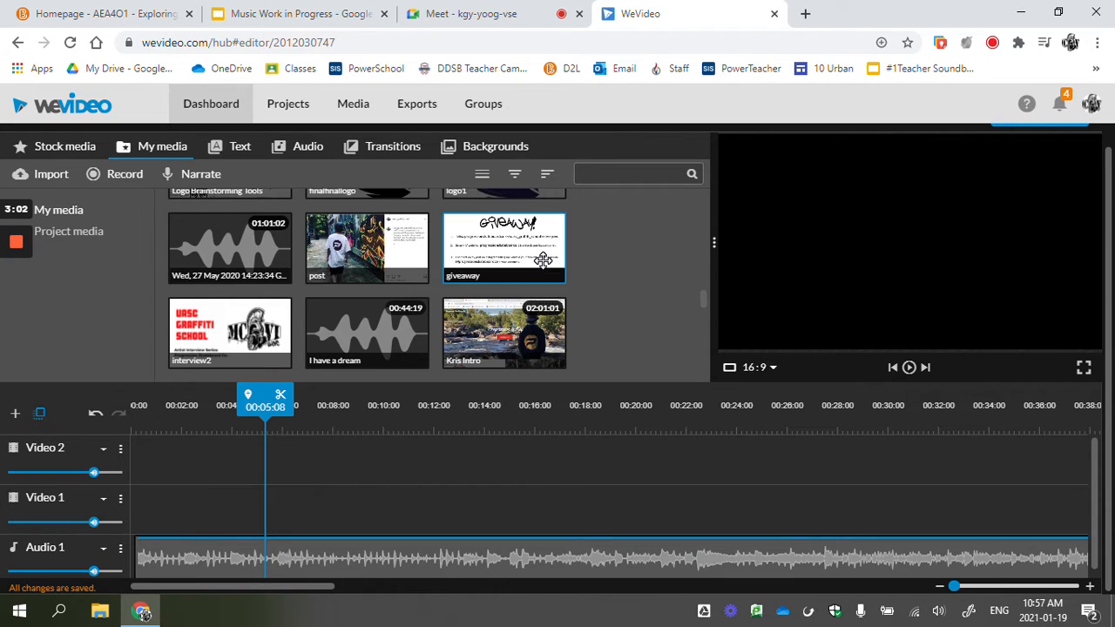
# Browse the stock backgrounds, preview Yellow Aurora and place it at the start of the Video 1 track
pyautogui.click(508, 158)
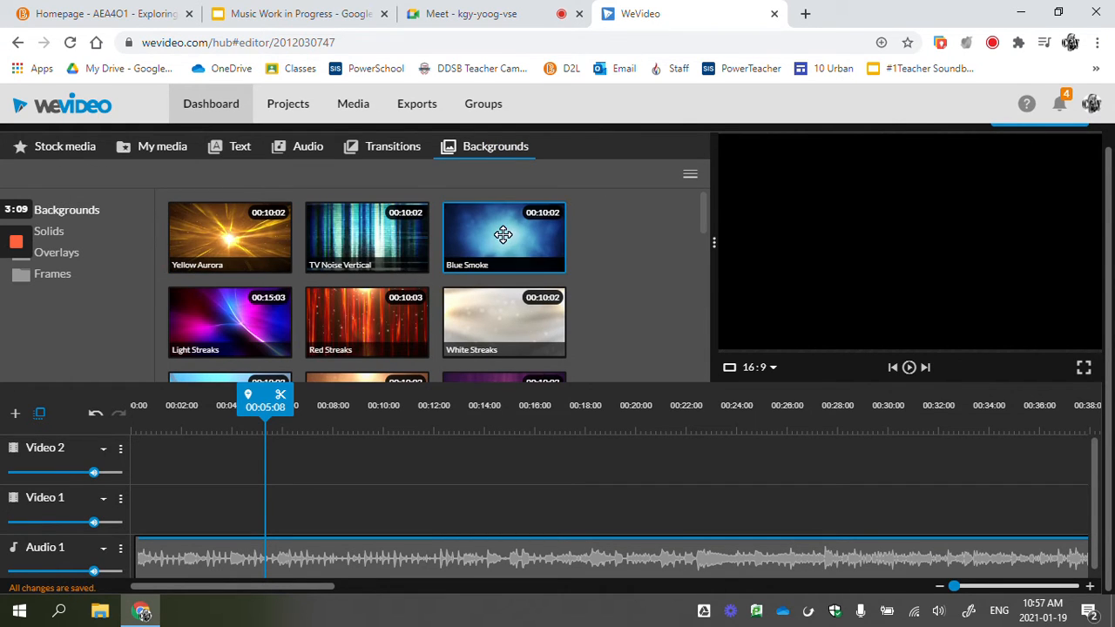
pyautogui.scroll(-5, 360, 308)
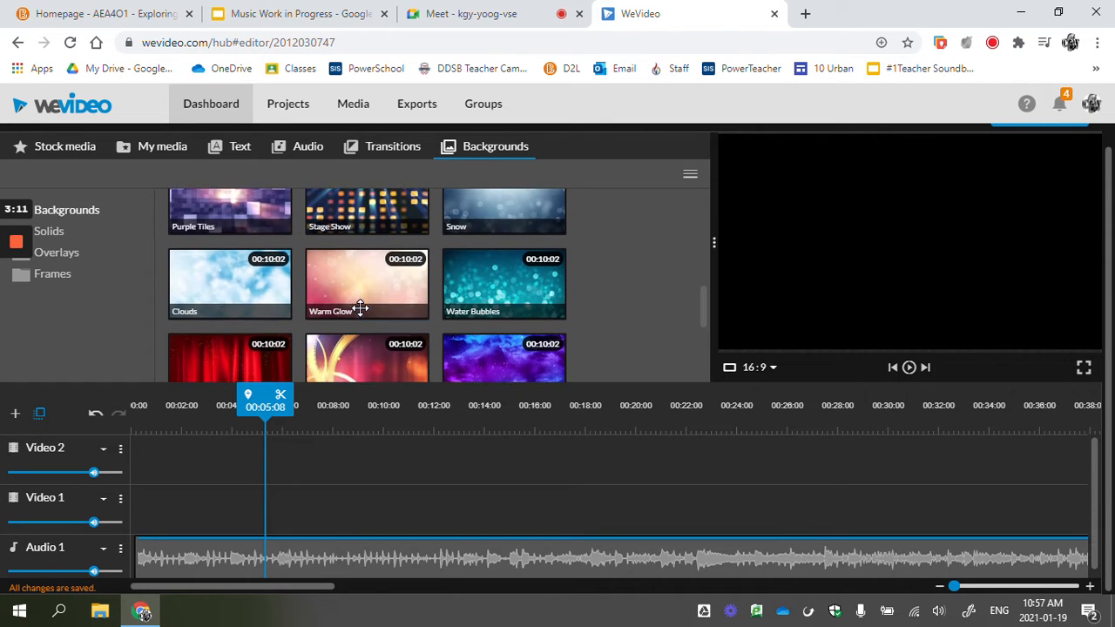
pyautogui.scroll(-1, 360, 308)
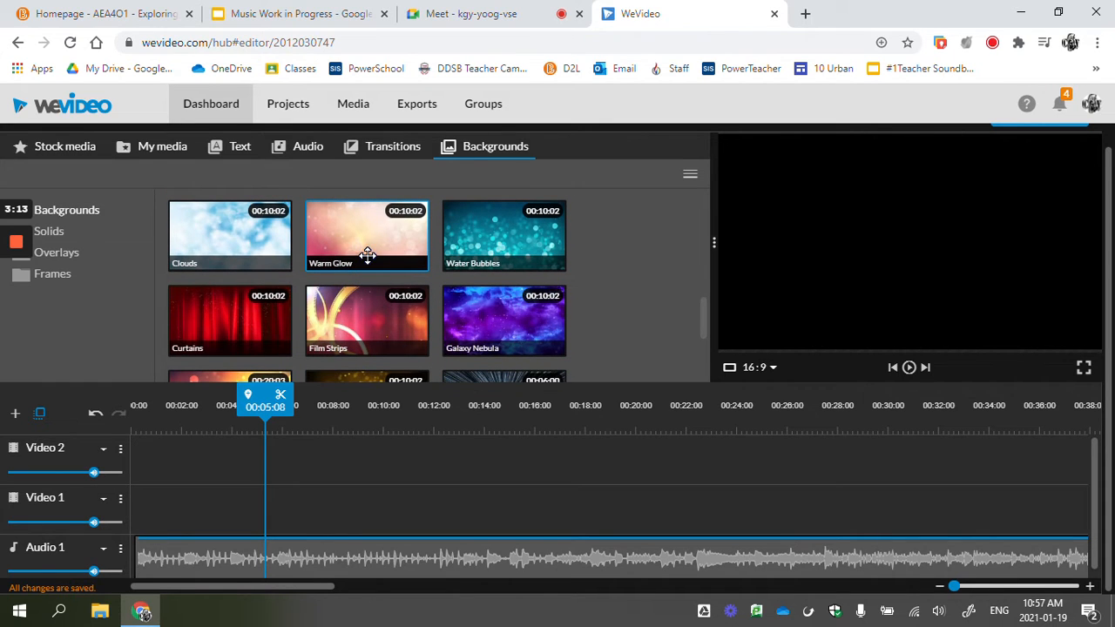
pyautogui.scroll(-2, 370, 233)
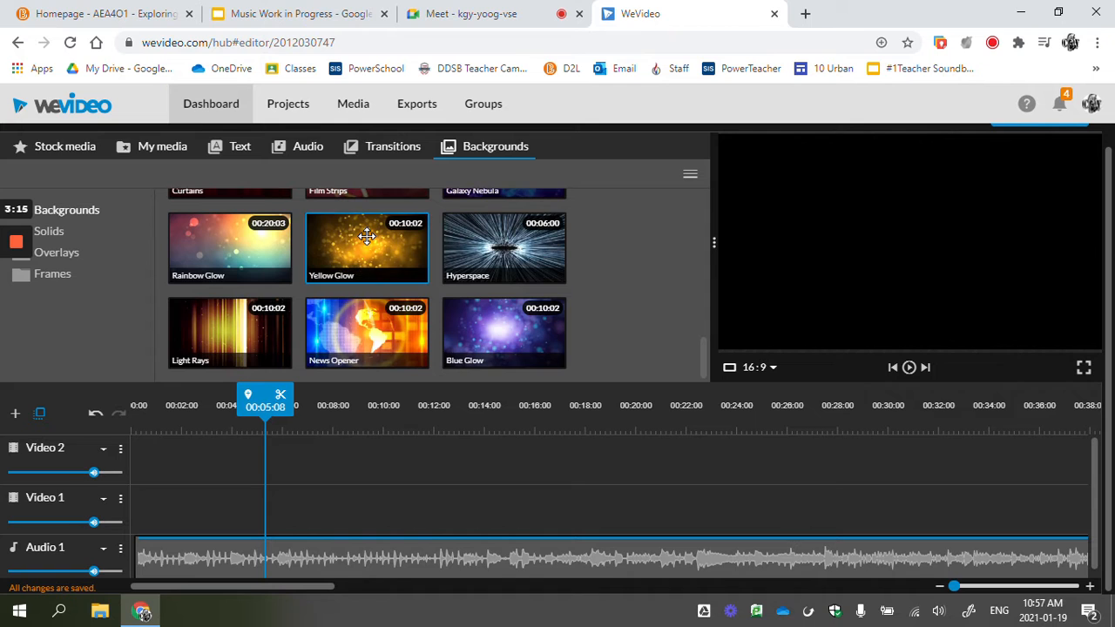
pyautogui.scroll(1, 469, 242)
pyautogui.scroll(5, 469, 242)
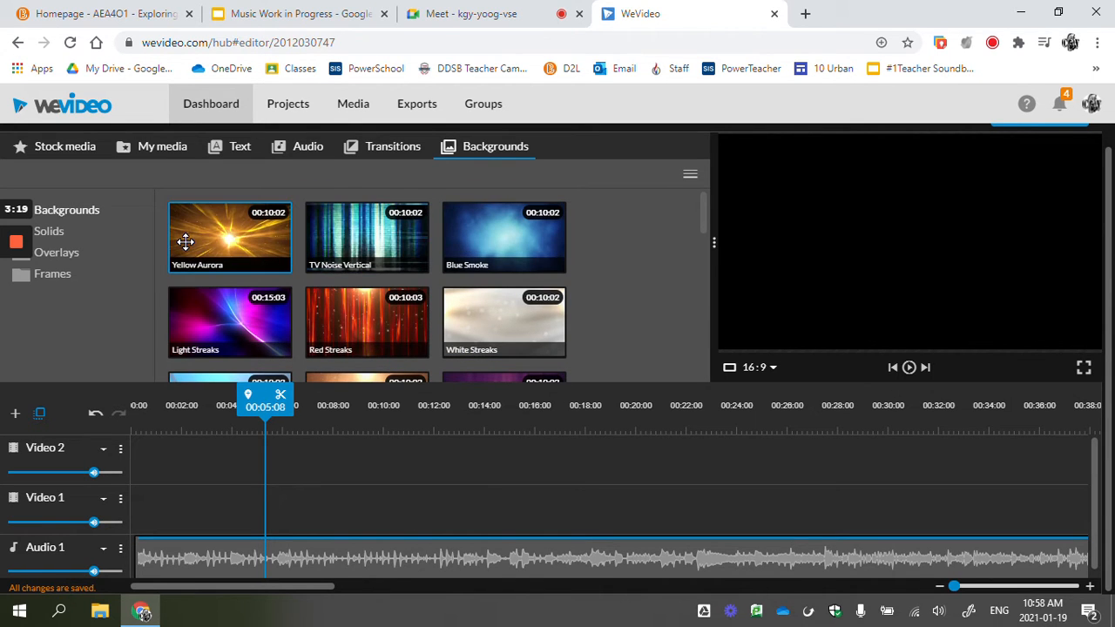
pyautogui.click(191, 242)
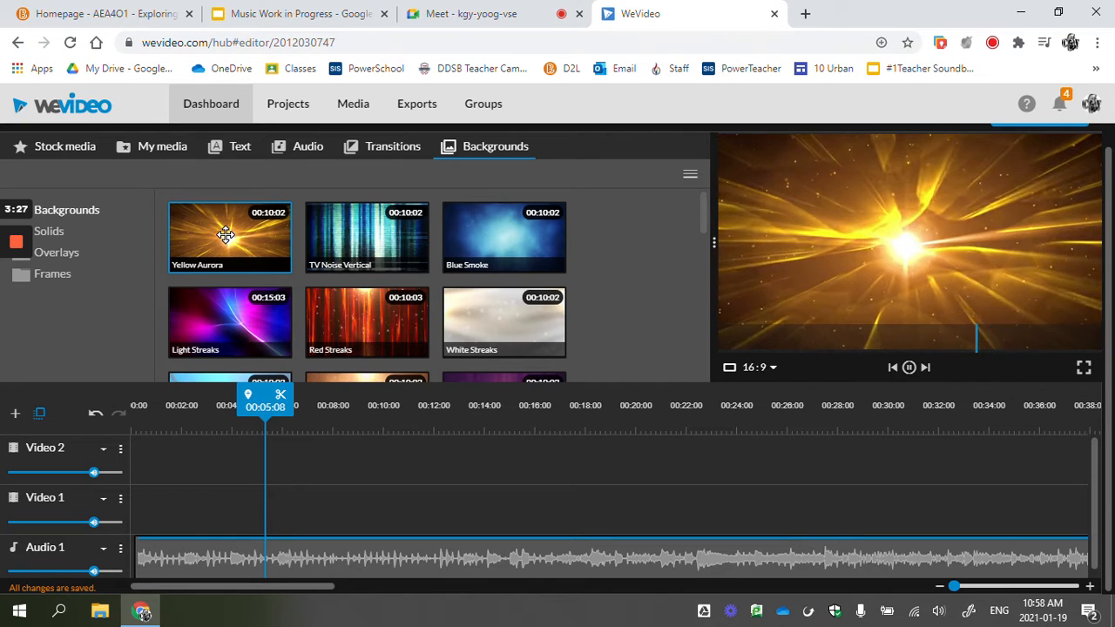
pyautogui.moveTo(229, 238); pyautogui.dragTo(158, 497)
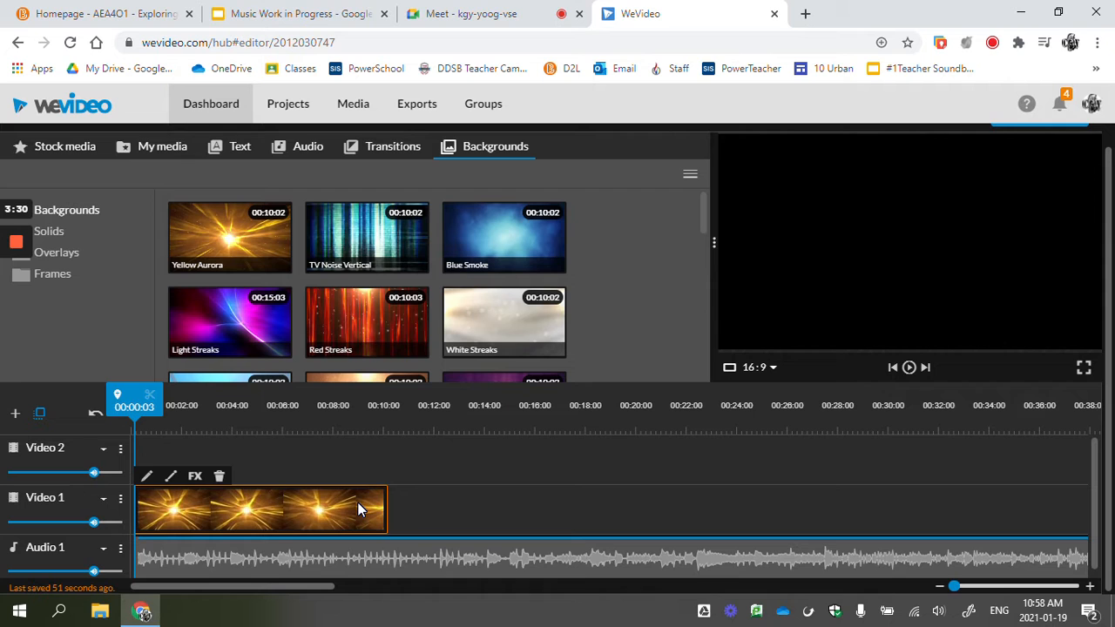
# Trim the end of the Yellow Aurora clip on Video 1 to about 00:01:03
pyautogui.click(1092, 589)
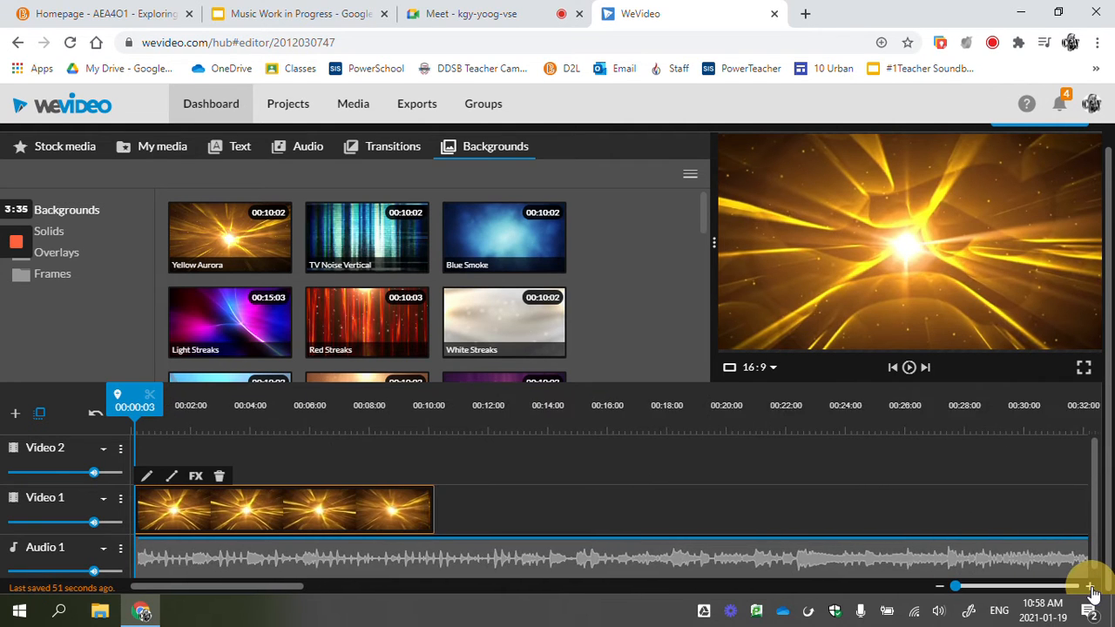
pyautogui.click(1092, 588)
pyautogui.click(1092, 588)
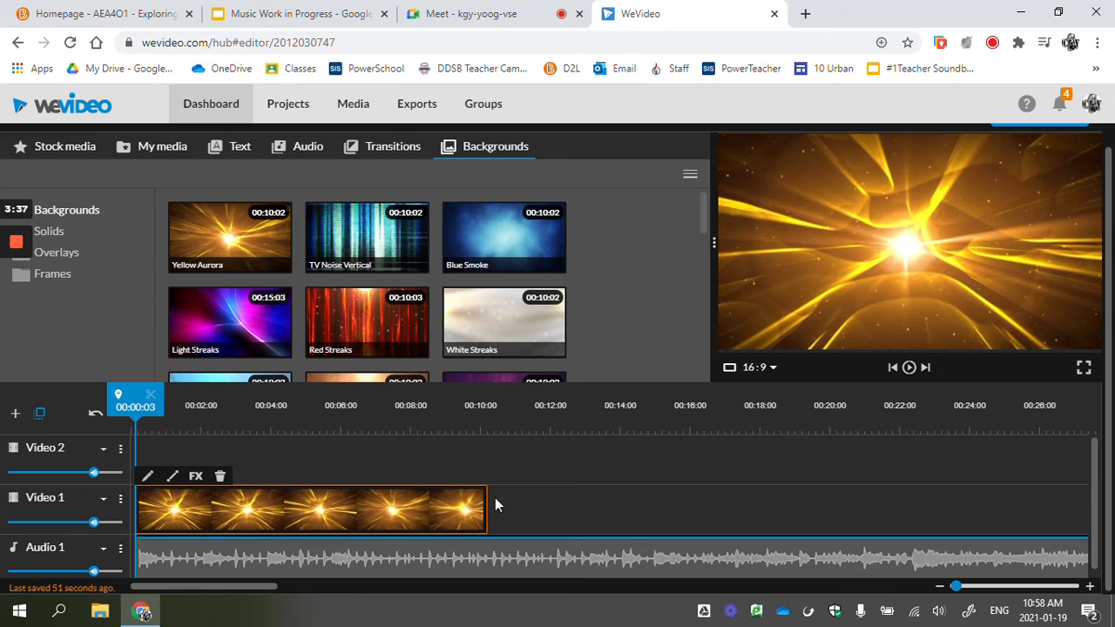
pyautogui.moveTo(485, 510); pyautogui.dragTo(169, 511)
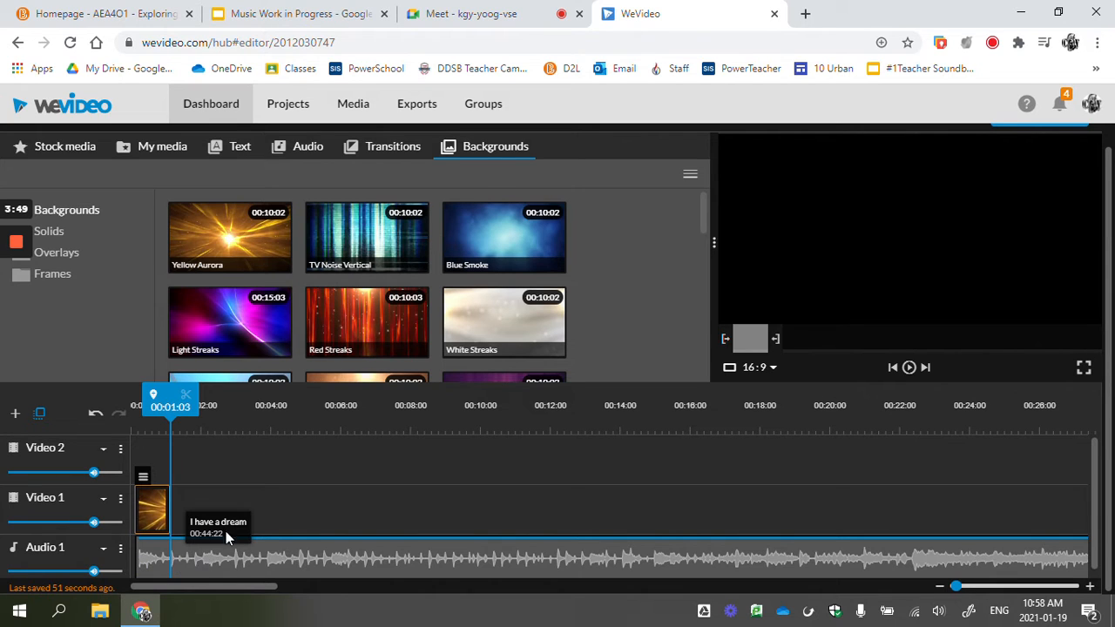
# Play the timeline from the start to check the trimmed clip against the audio
pyautogui.moveTo(170, 407); pyautogui.dragTo(131, 409)
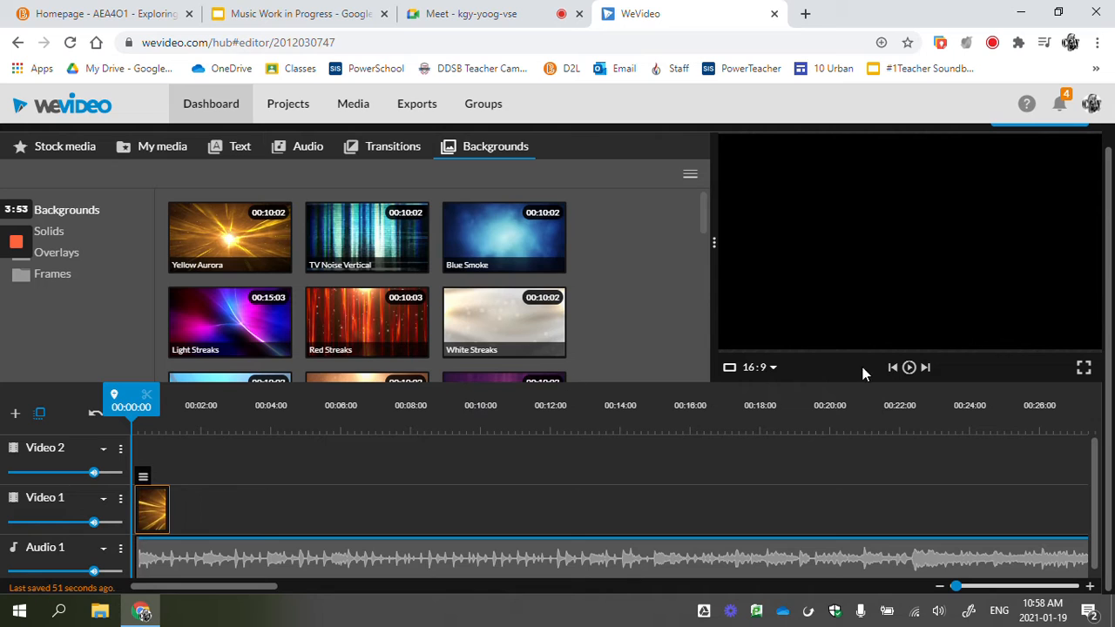
pyautogui.click(909, 368)
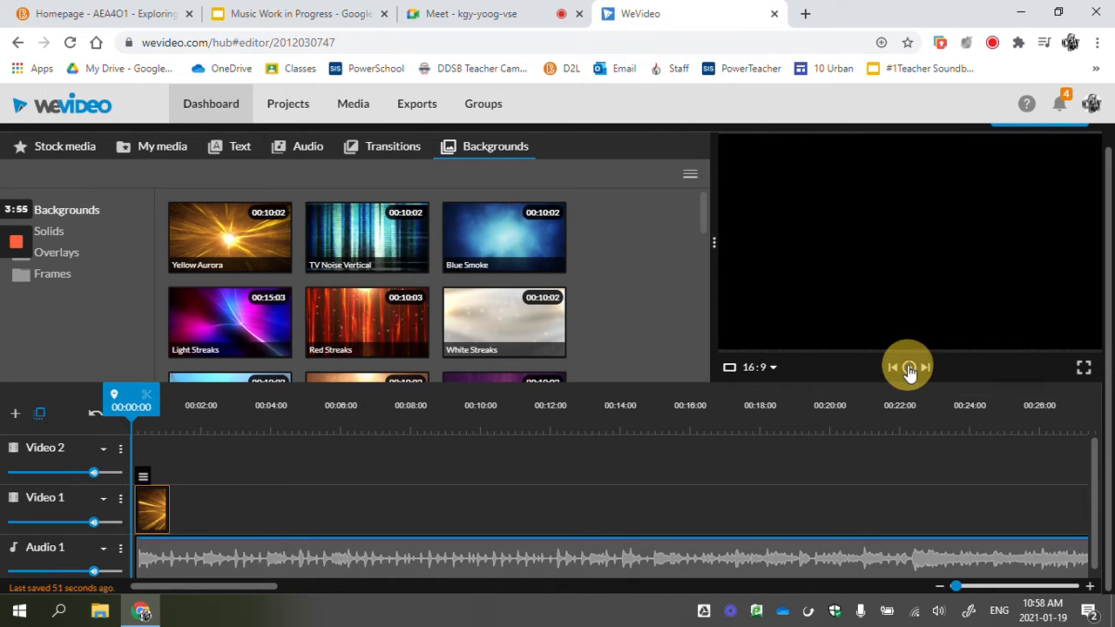
pyautogui.click(908, 368)
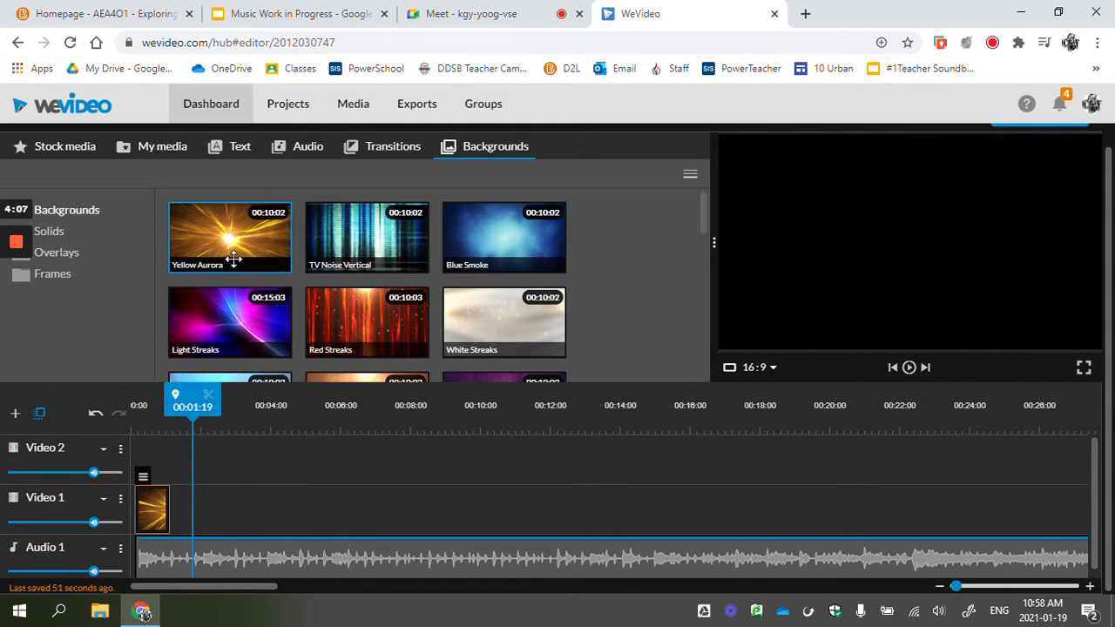
# Add a second Yellow Aurora clip after the first on Video 1, ending at about 00:03:00, and play the sequence from the start
pyautogui.moveTo(233, 252); pyautogui.dragTo(194, 515)
pyautogui.moveTo(521, 501); pyautogui.dragTo(233, 501)
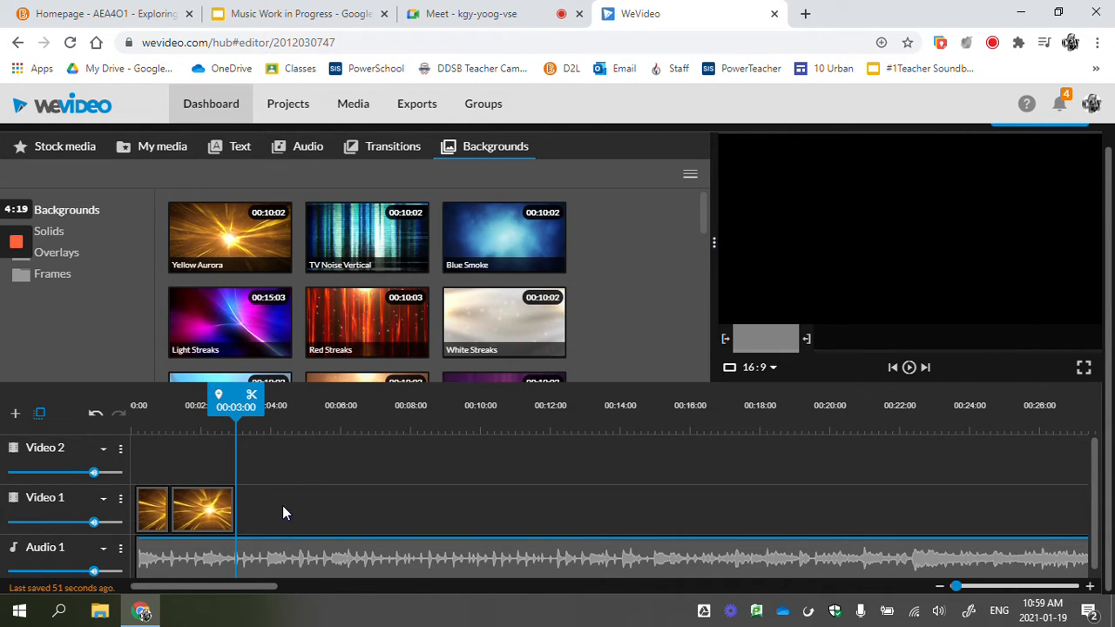
pyautogui.click(897, 369)
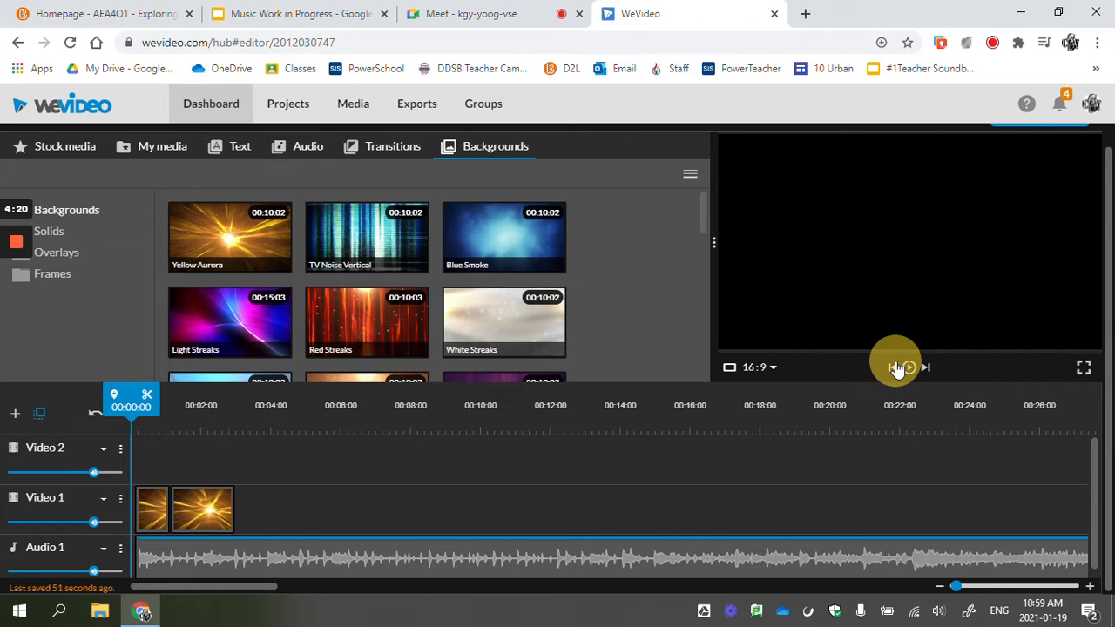
pyautogui.click(908, 369)
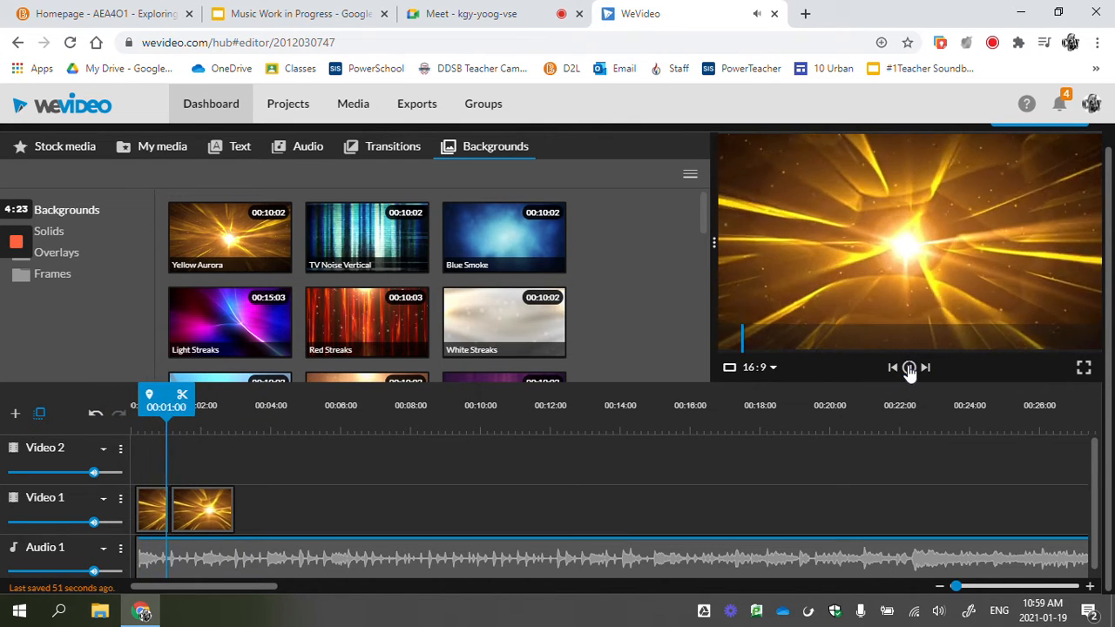
pyautogui.click(910, 371)
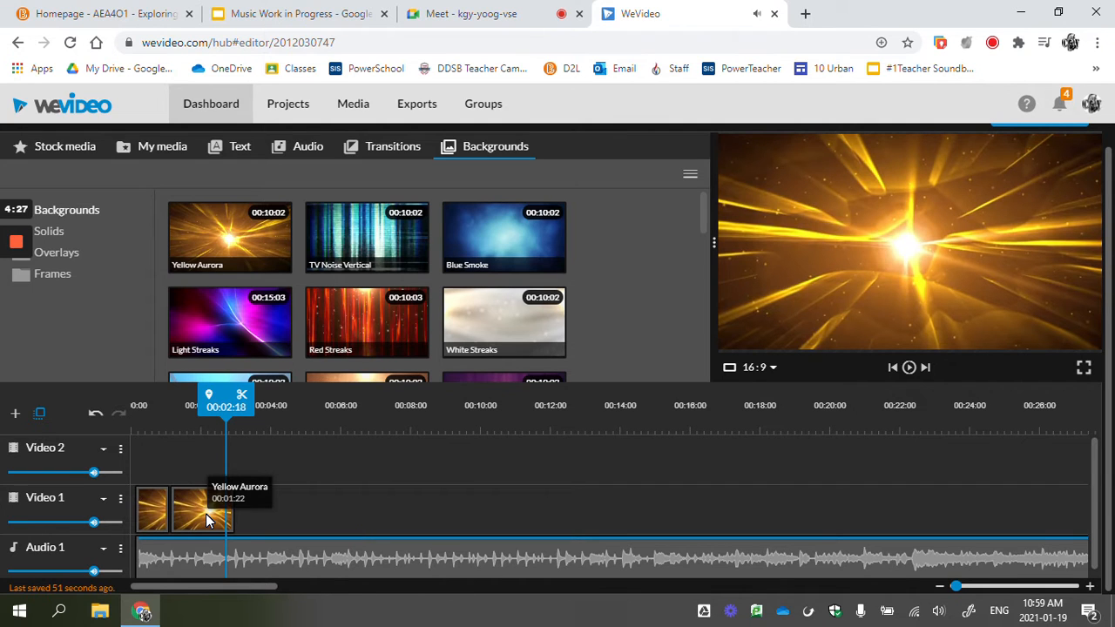
# Add a third Yellow Aurora clip after the second on Video 1, ending at about 00:03:23, and play back the result from the start
pyautogui.moveTo(206, 514)
pyautogui.mouseDown()
pyautogui.moveTo(289, 532)
pyautogui.moveTo(205, 531)
pyautogui.mouseUp()
pyautogui.moveTo(230, 240); pyautogui.dragTo(257, 505)
pyautogui.moveTo(342, 507); pyautogui.dragTo(266, 509)
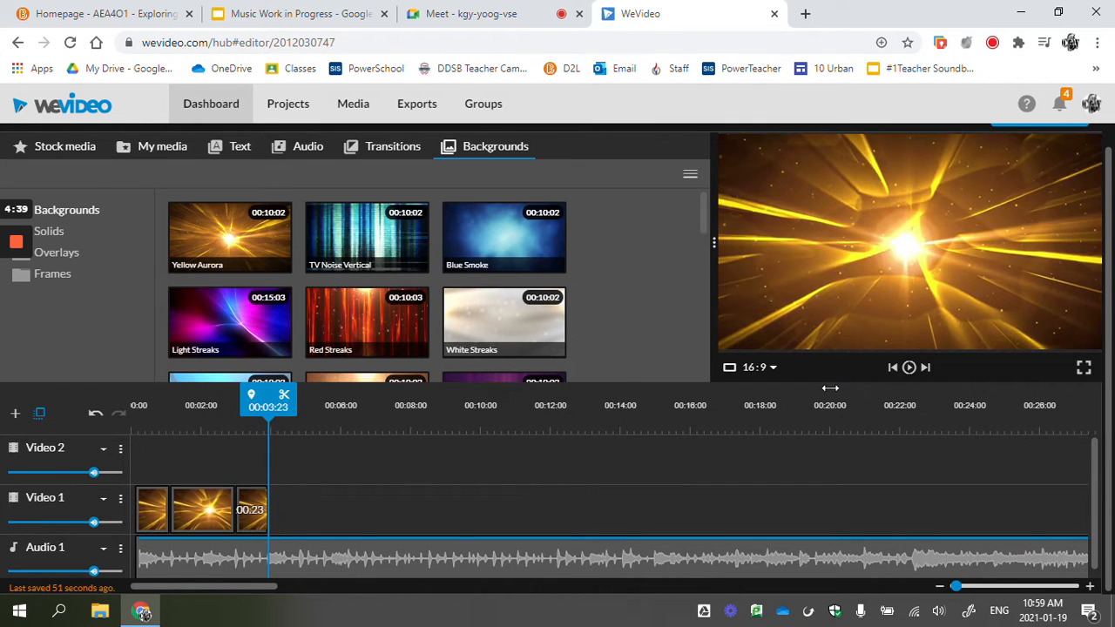
pyautogui.click(893, 367)
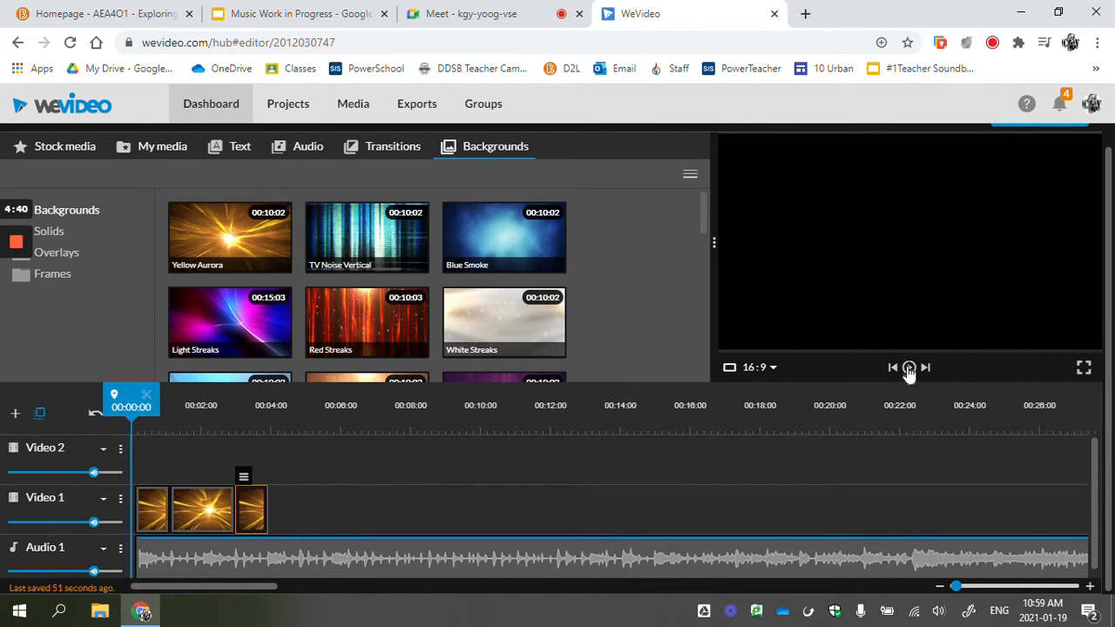
pyautogui.click(908, 368)
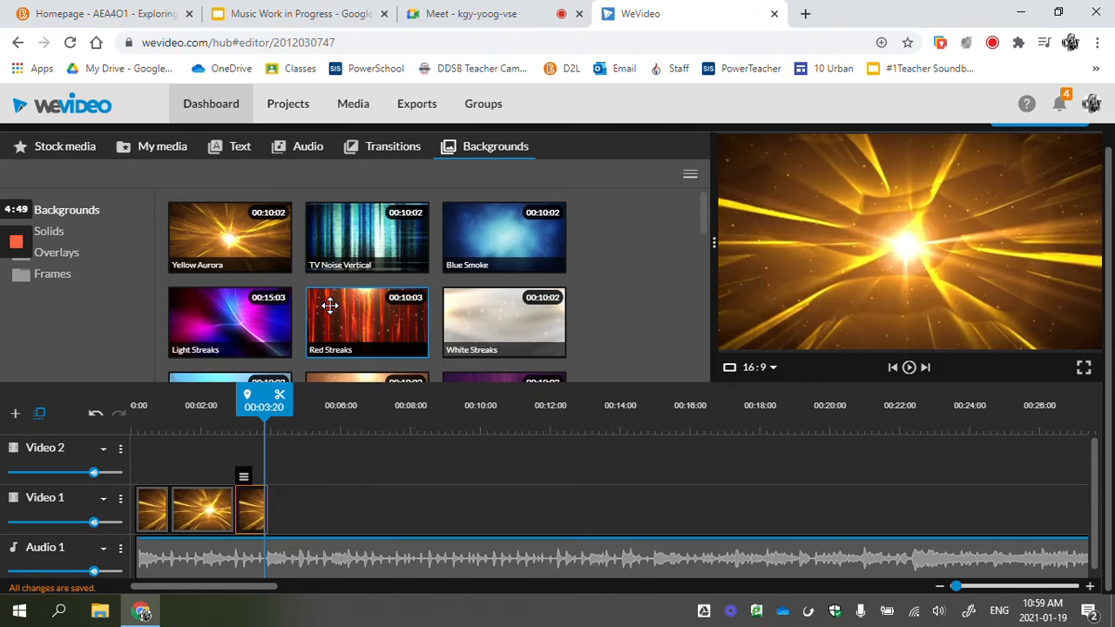
# Add an Orange Glow background after the third Yellow Aurora clip on Video 1, trim it to about one second, and play from the start
pyautogui.scroll(-1, 330, 305)
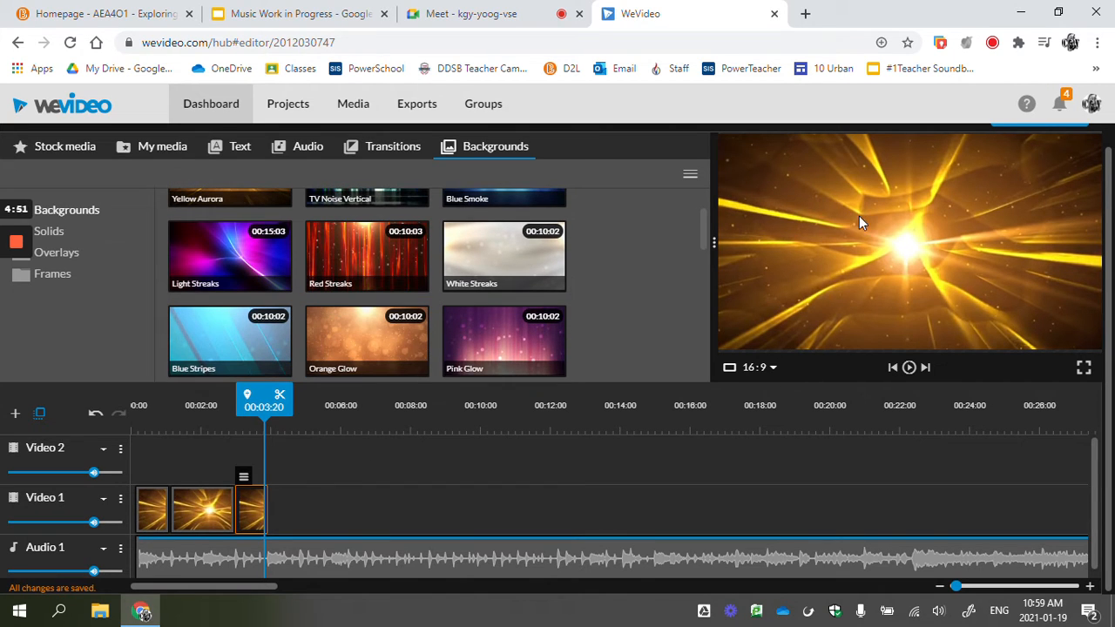
pyautogui.click(336, 351)
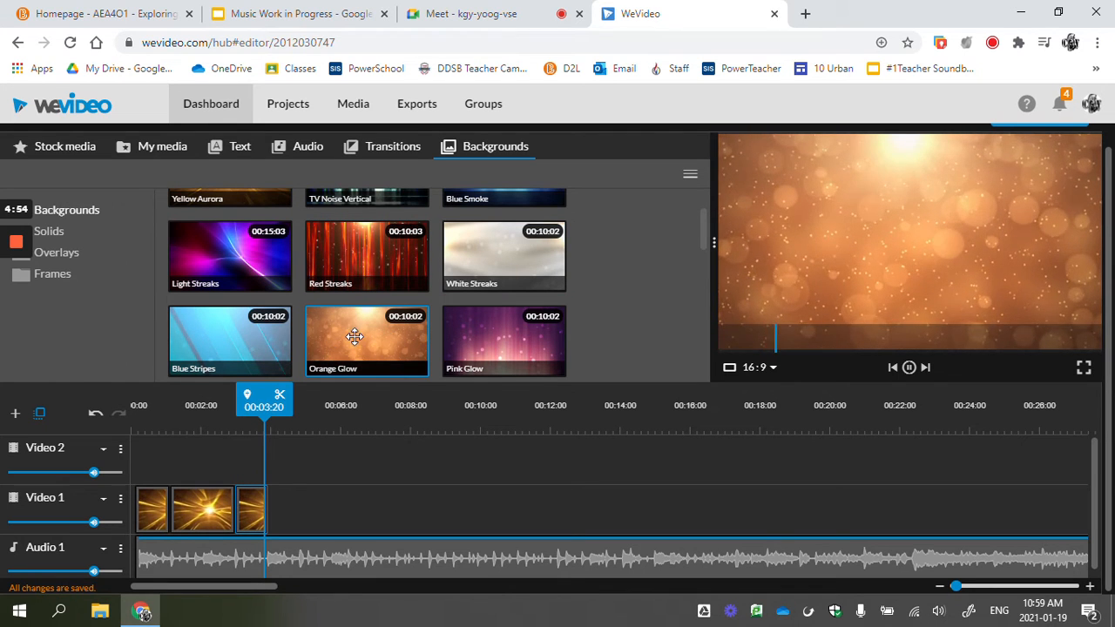
pyautogui.moveTo(354, 336); pyautogui.dragTo(298, 517)
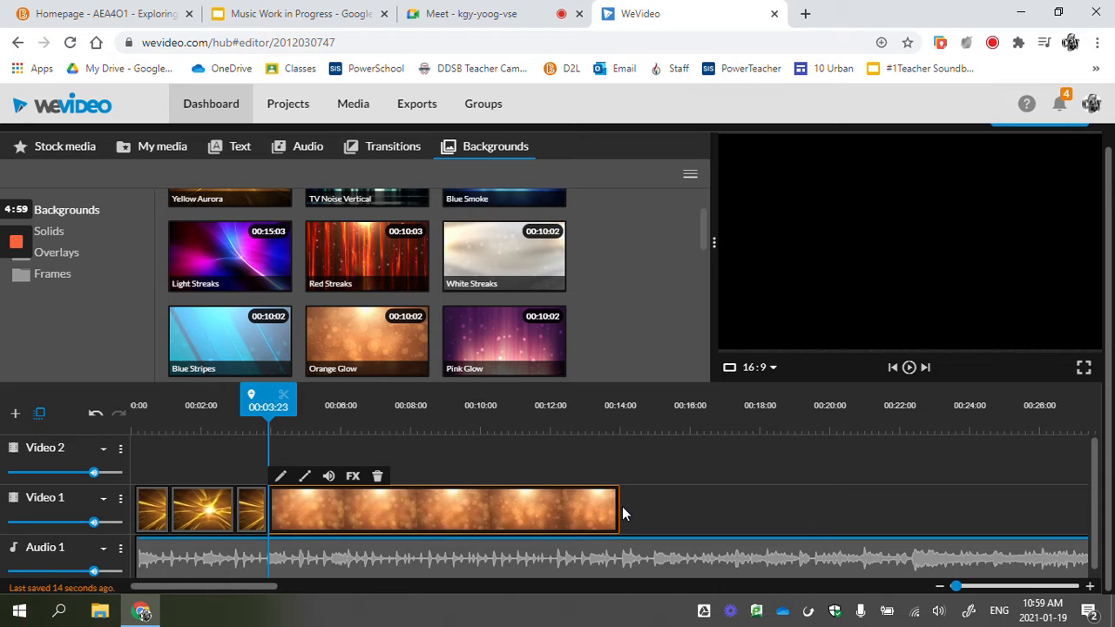
pyautogui.moveTo(619, 513); pyautogui.dragTo(299, 529)
pyautogui.moveTo(296, 408); pyautogui.dragTo(136, 405)
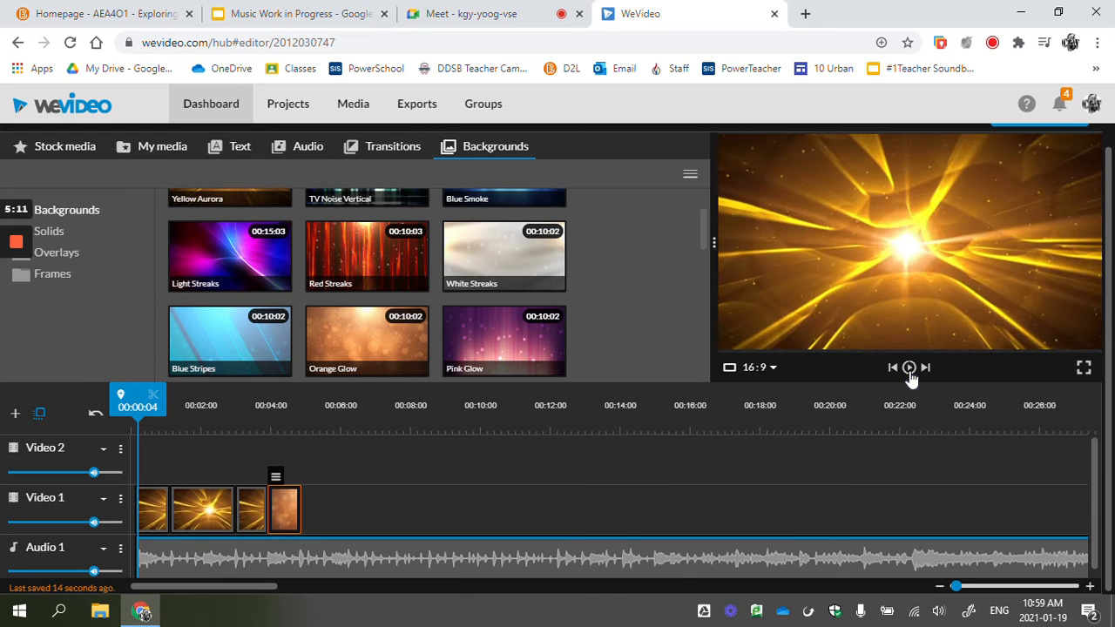
pyautogui.click(910, 371)
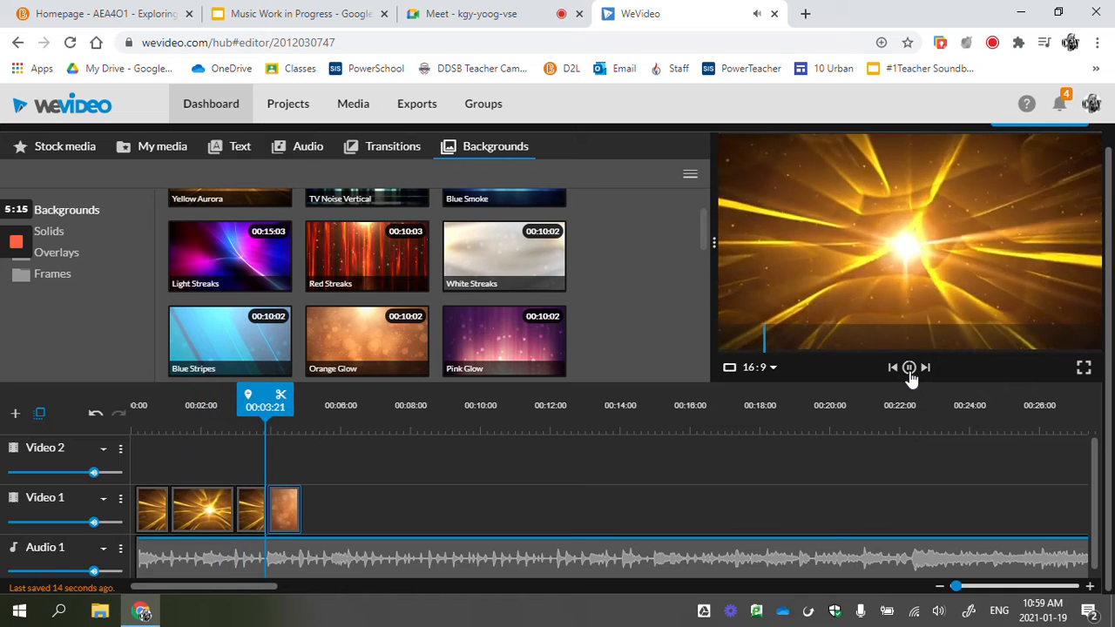
pyautogui.click(910, 369)
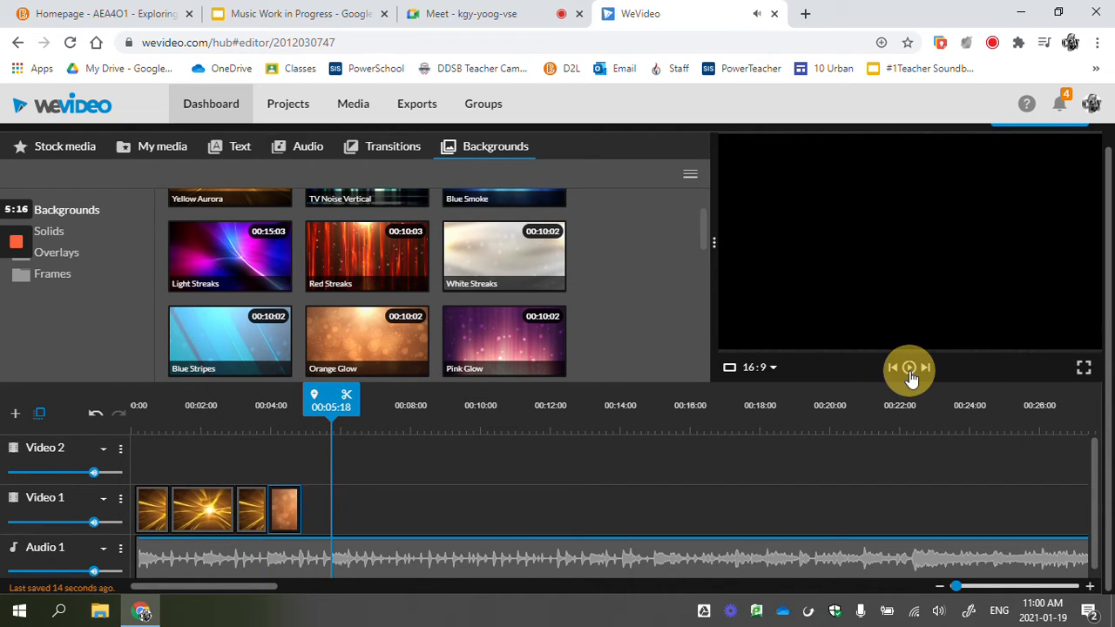
# Extend the end of the Orange Glow clip to about 00:06:04 and play back from 00:02:07
pyautogui.moveTo(295, 516); pyautogui.dragTo(340, 512)
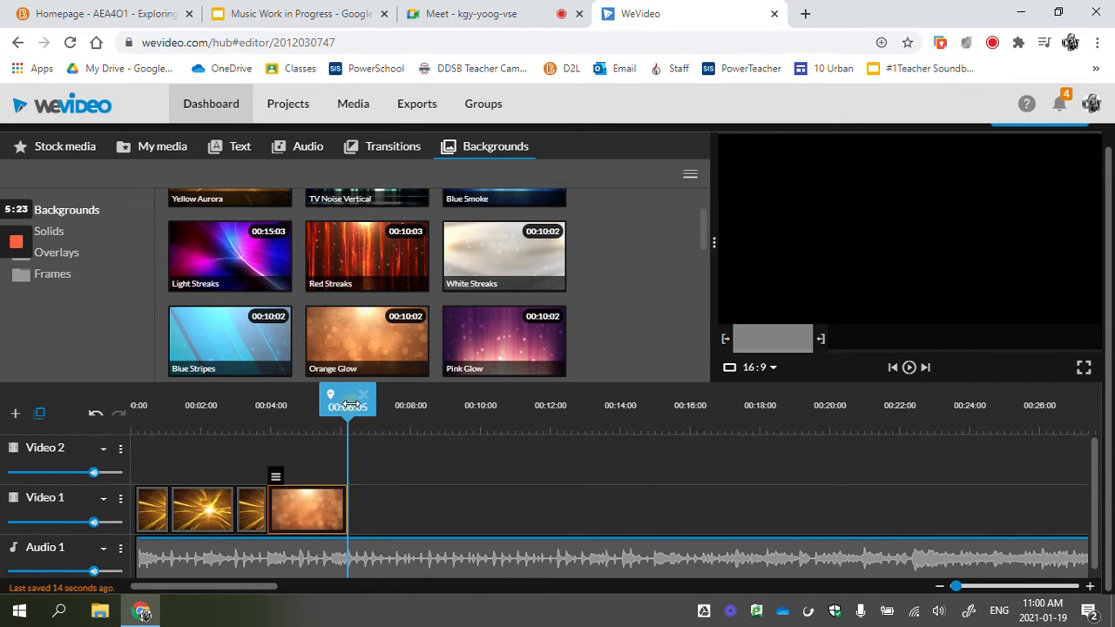
pyautogui.click(215, 420)
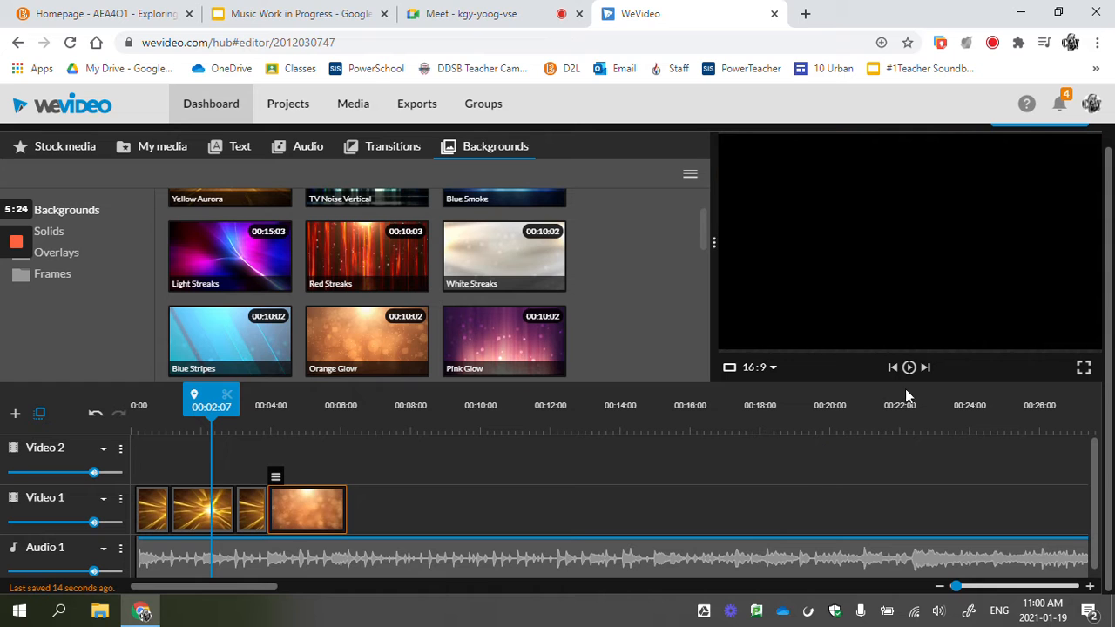
pyautogui.click(909, 366)
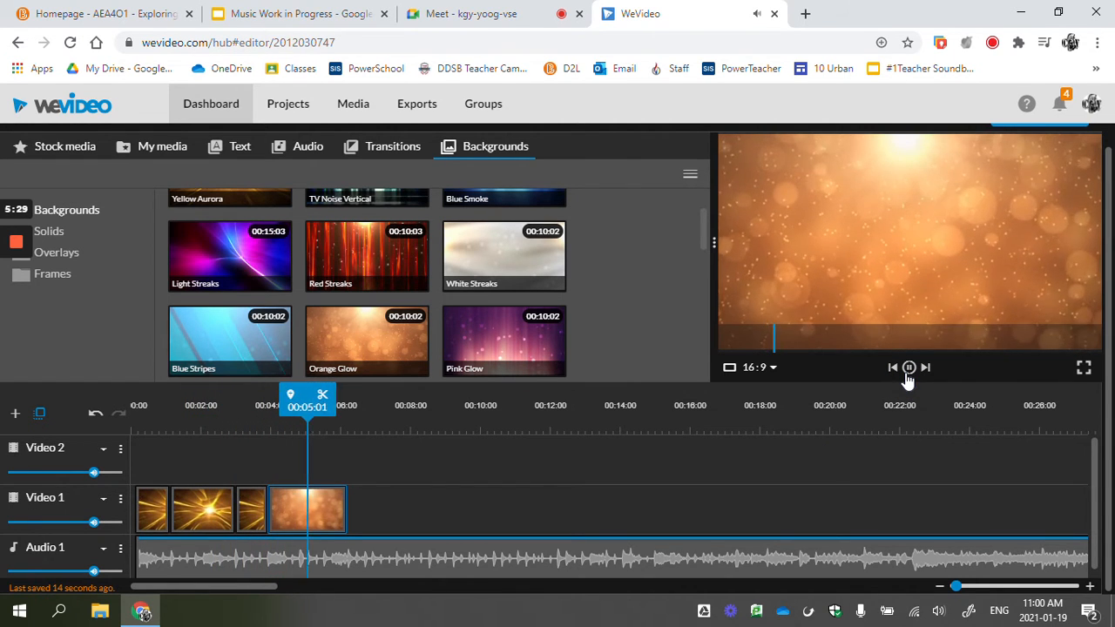
pyautogui.click(908, 367)
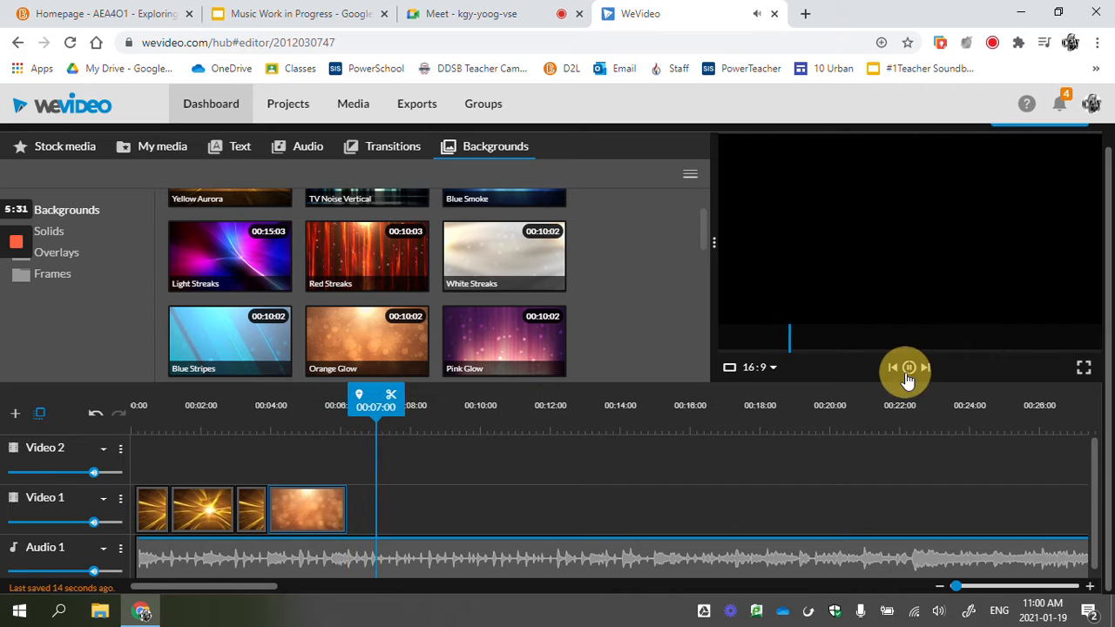
# Move the Orange Glow clip to start at 00:06:04 and fill the gap before it with a Yellow Aurora clip, using Trim to fit
pyautogui.click(376, 516)
pyautogui.moveTo(382, 517); pyautogui.dragTo(382, 510)
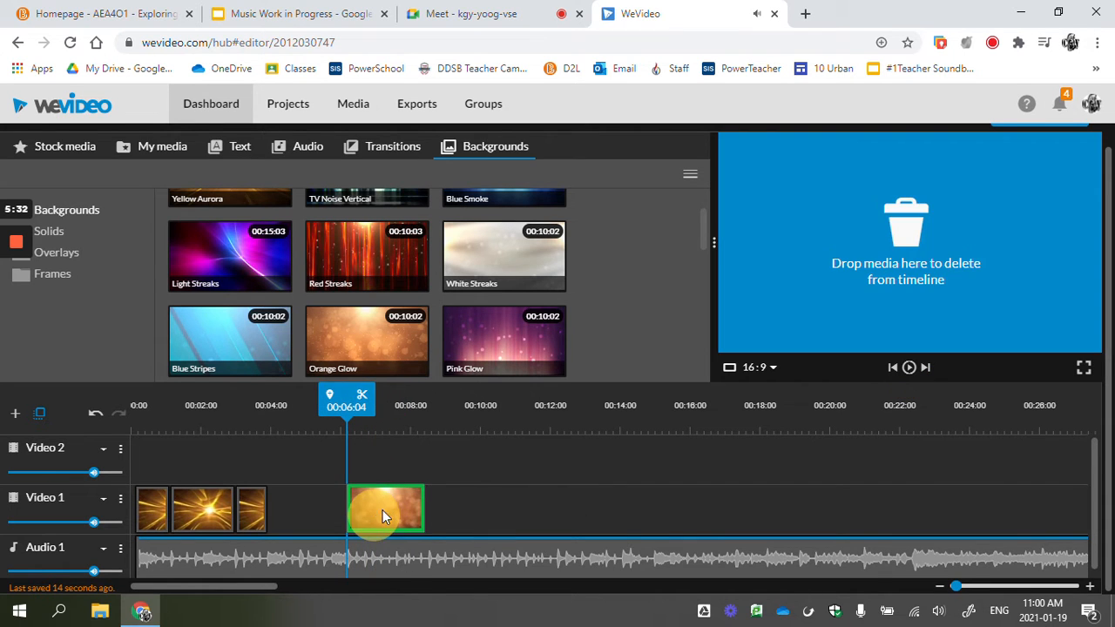
pyautogui.scroll(1, 260, 203)
pyautogui.moveTo(228, 242); pyautogui.dragTo(619, 496)
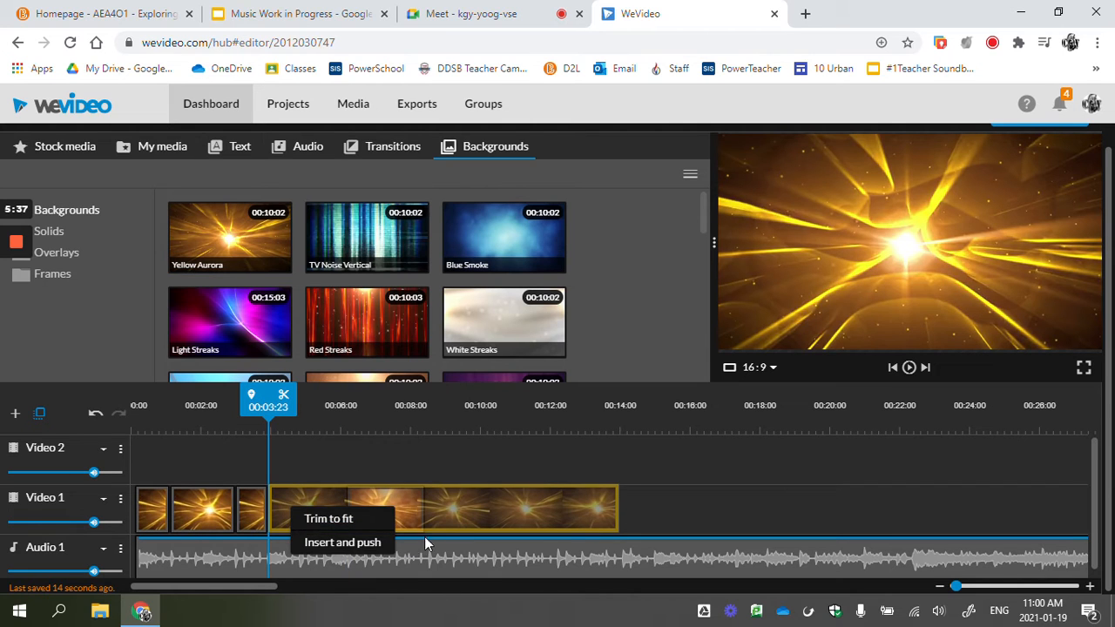
pyautogui.click(344, 520)
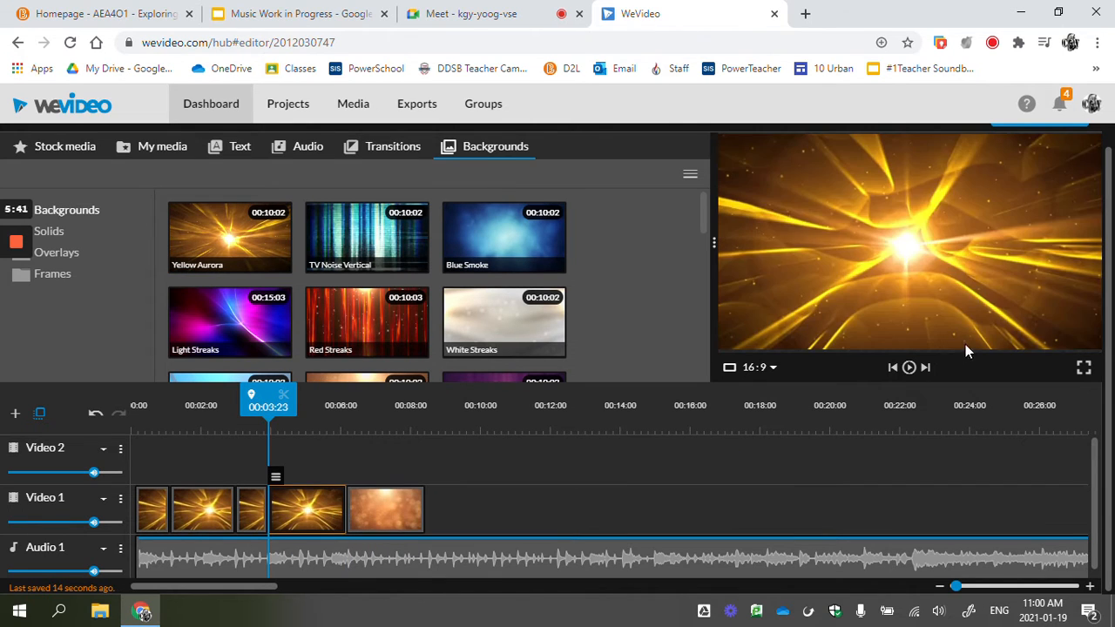
# Shorten the fourth Yellow Aurora clip to end at about 00:05:19, move the Orange Glow clip up against it, and play back from there
pyautogui.click(911, 368)
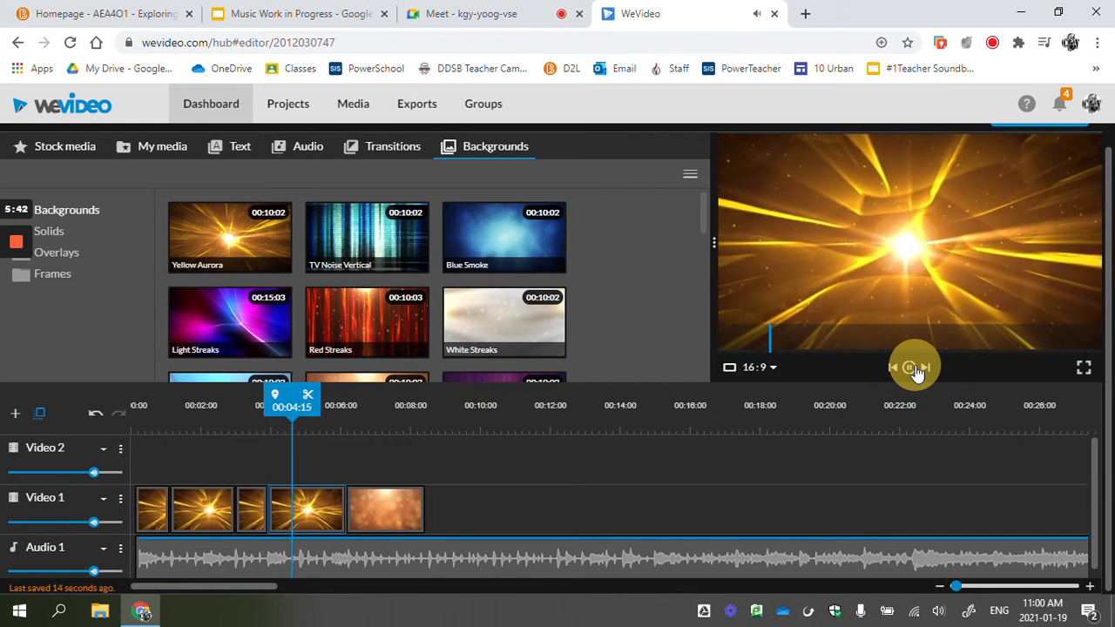
pyautogui.click(910, 368)
pyautogui.moveTo(346, 510); pyautogui.dragTo(394, 515)
pyautogui.click(381, 522)
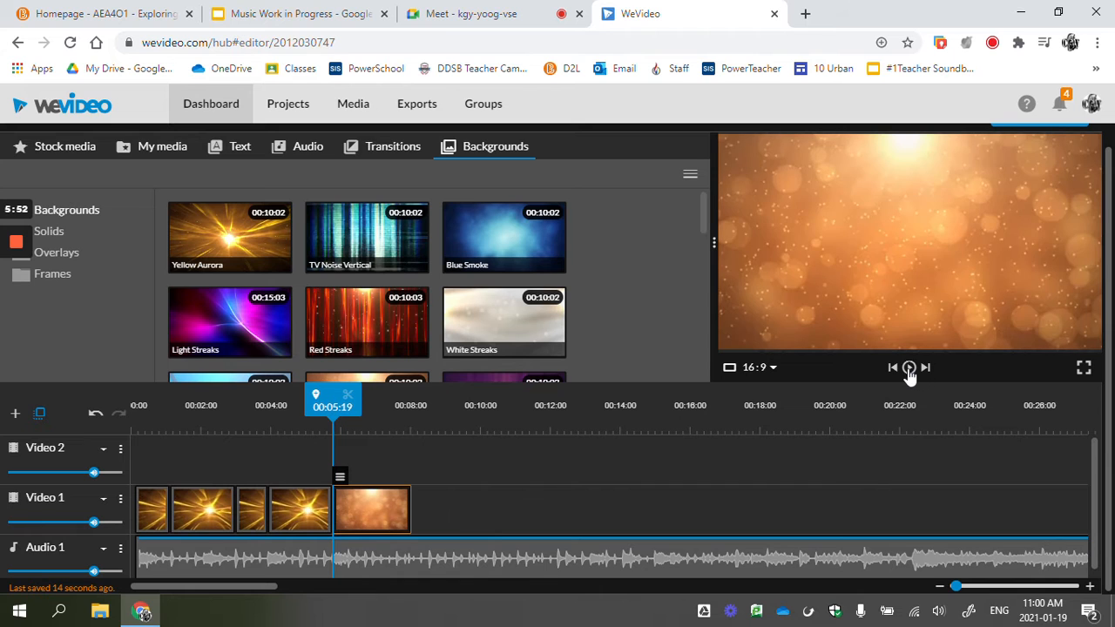
pyautogui.click(908, 368)
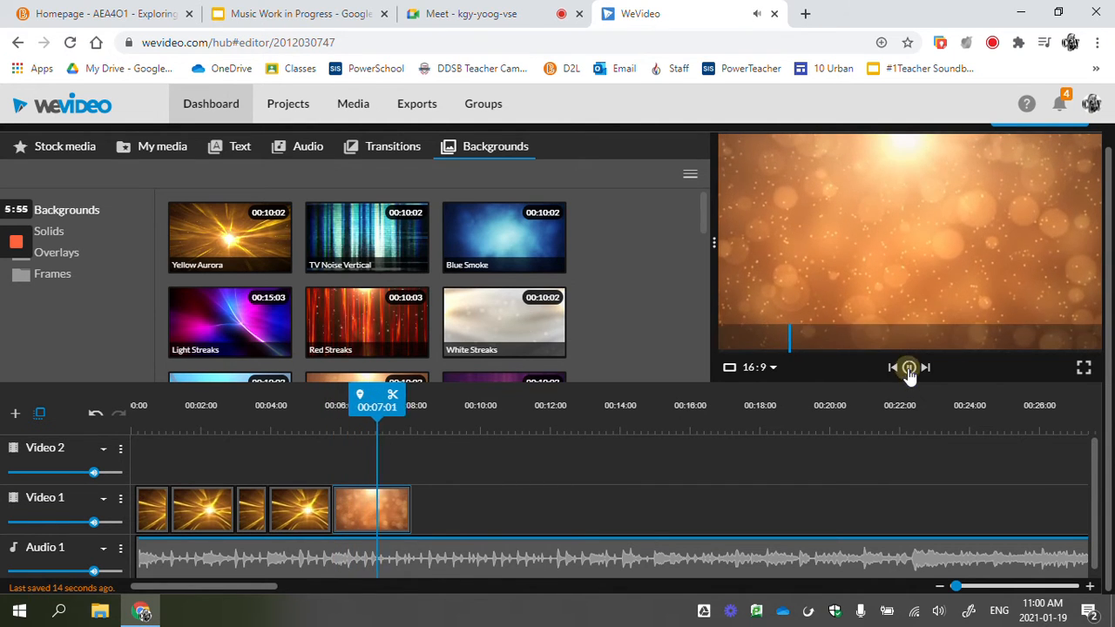
pyautogui.click(908, 369)
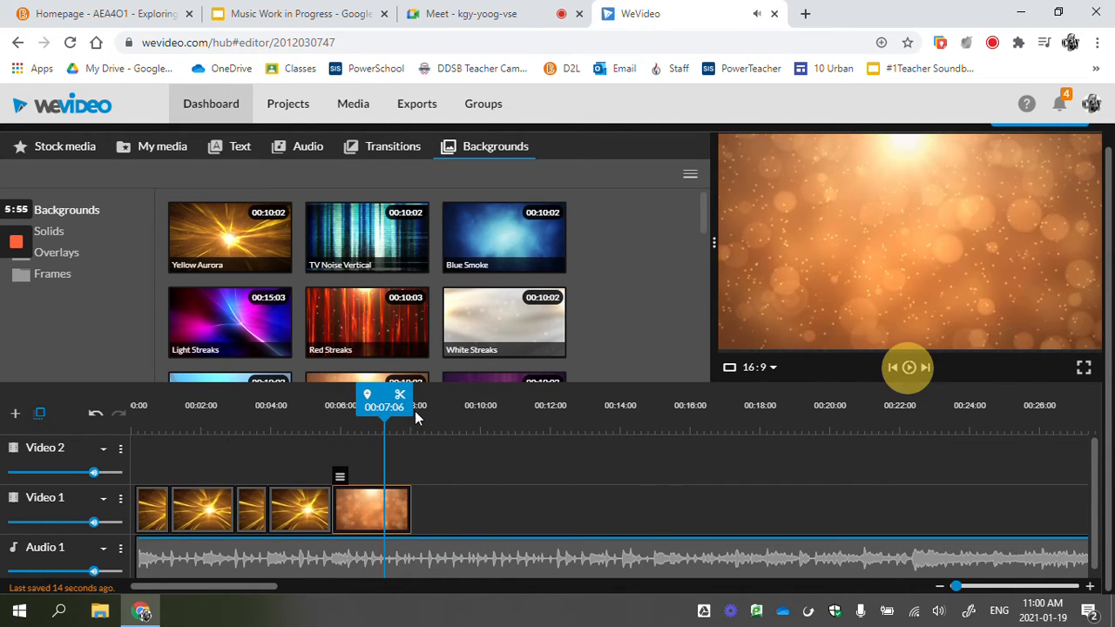
# Search the stock media for "abstract", browse the clips and preview Light Streaks
pyautogui.click(78, 151)
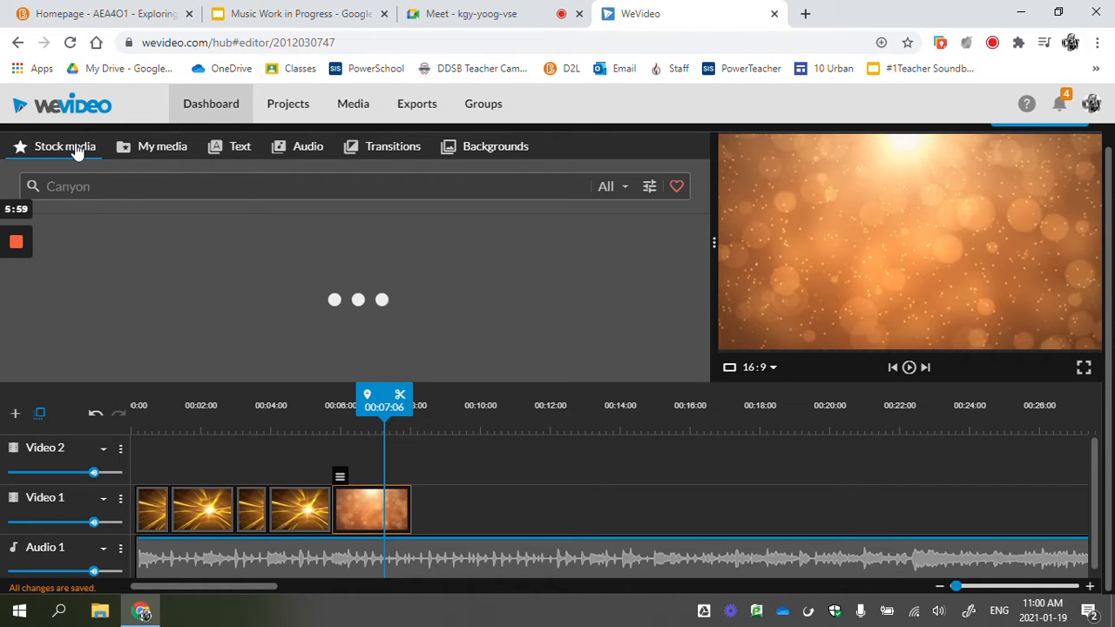
pyautogui.click(128, 186)
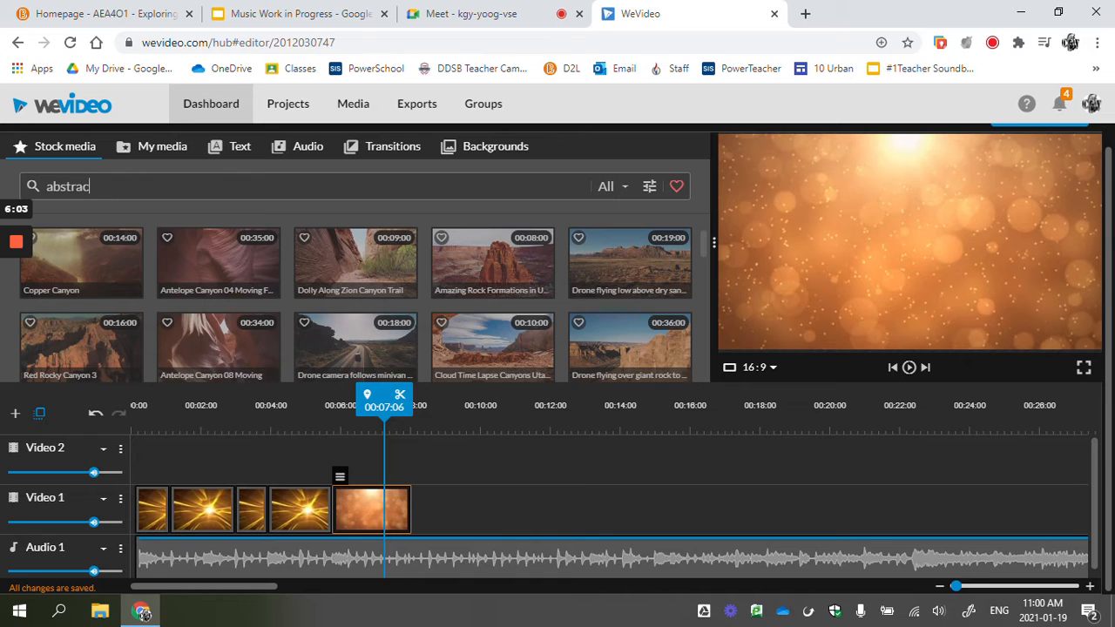
pyautogui.write('abstract')
pyautogui.press('Return')
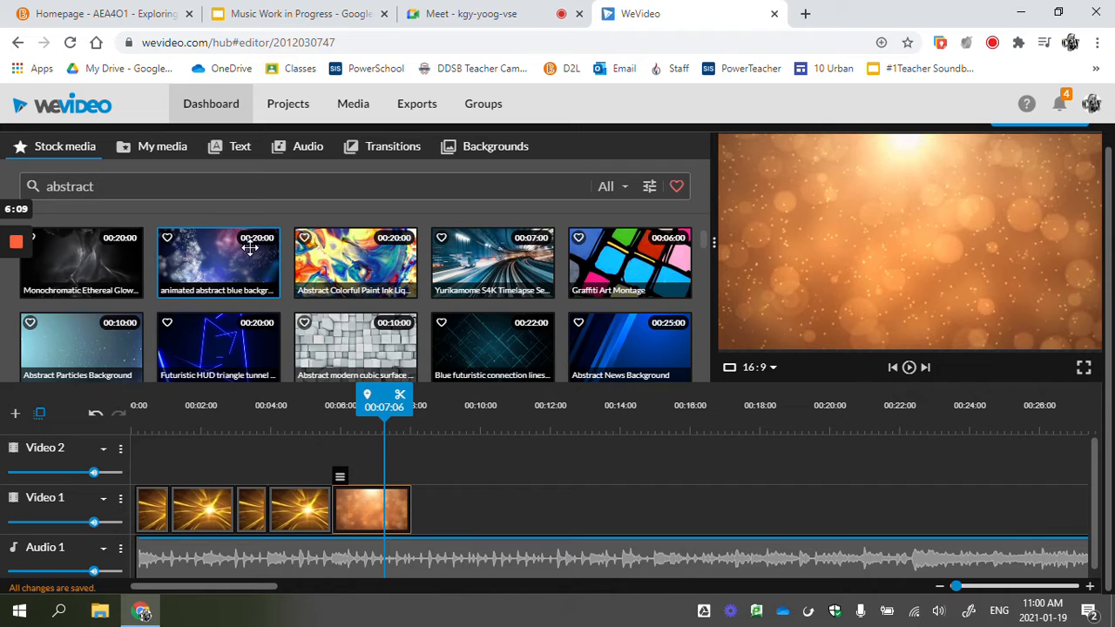
pyautogui.scroll(-5, 249, 248)
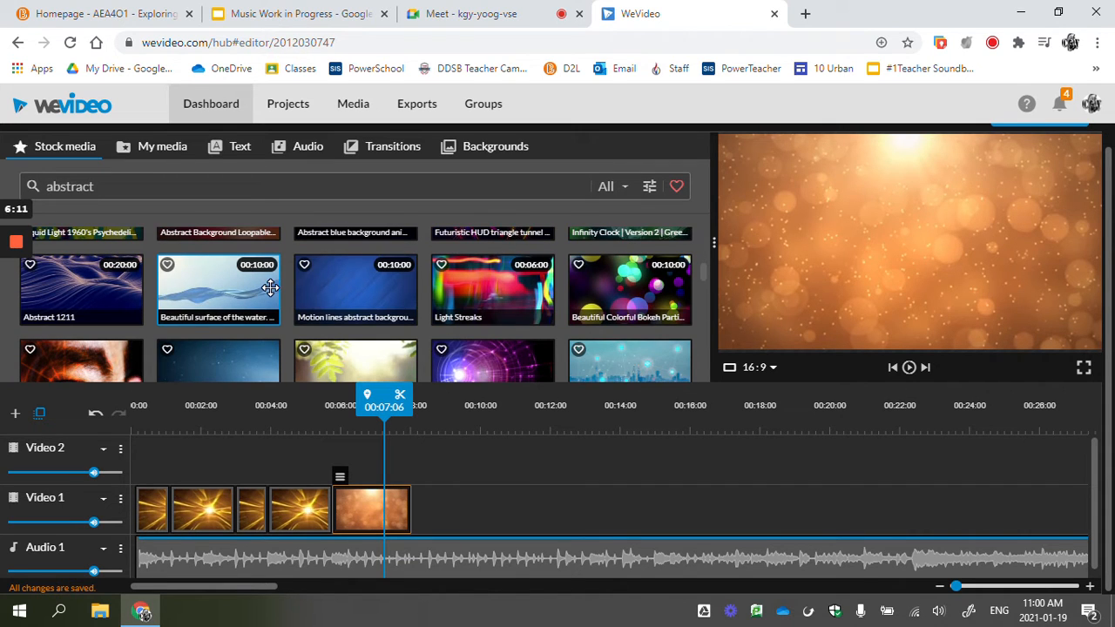
pyautogui.click(474, 286)
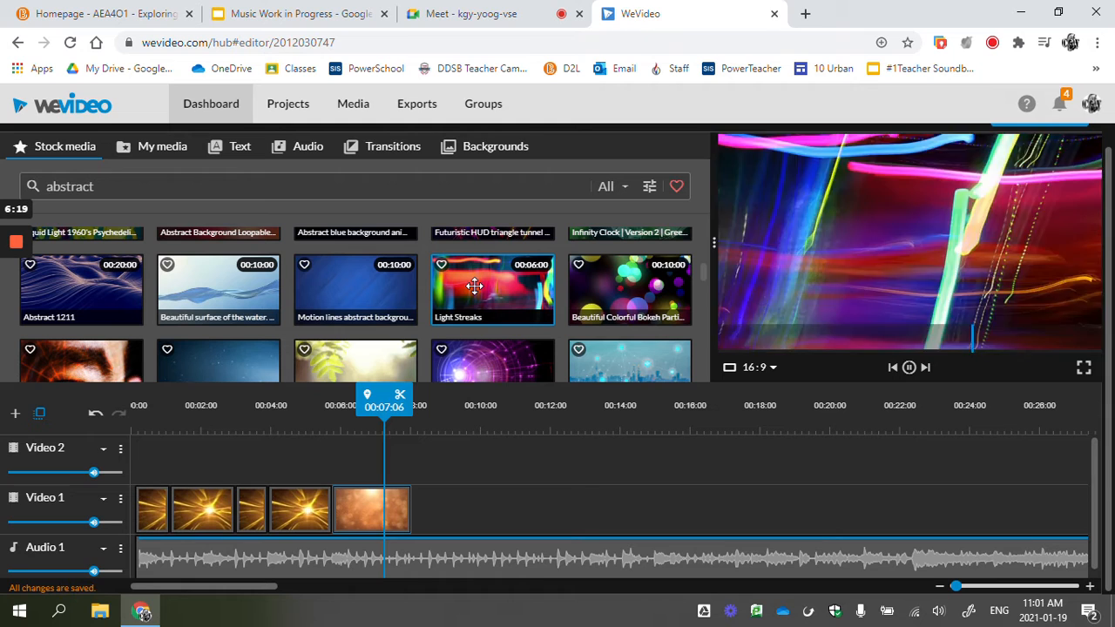
pyautogui.scroll(-1, 474, 286)
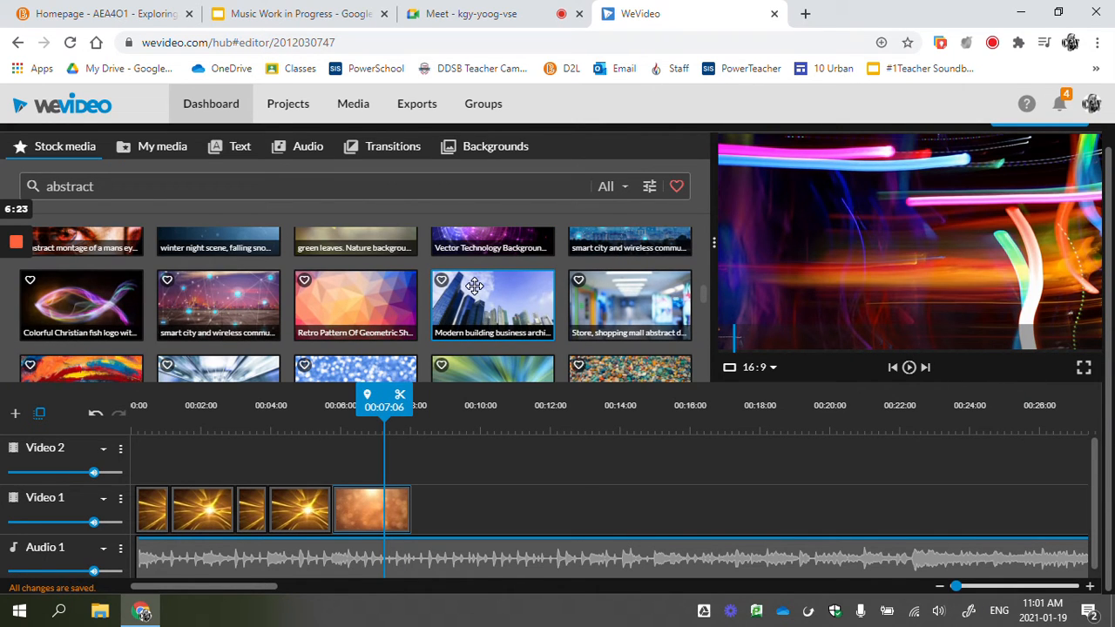
pyautogui.scroll(1, 474, 286)
pyautogui.scroll(-5, 474, 286)
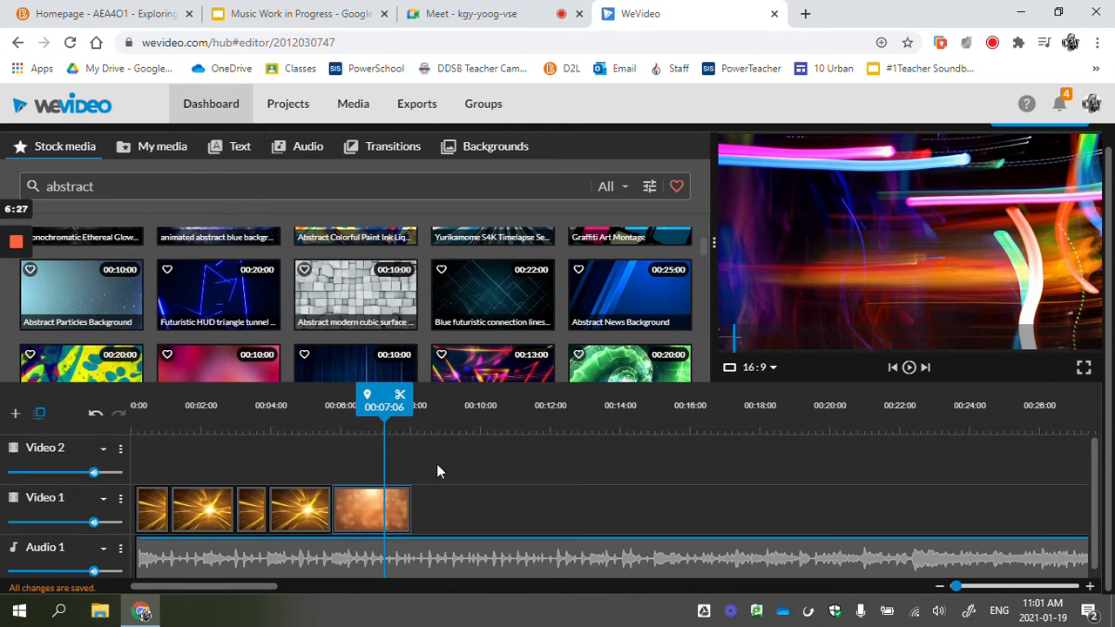
pyautogui.scroll(1, 467, 313)
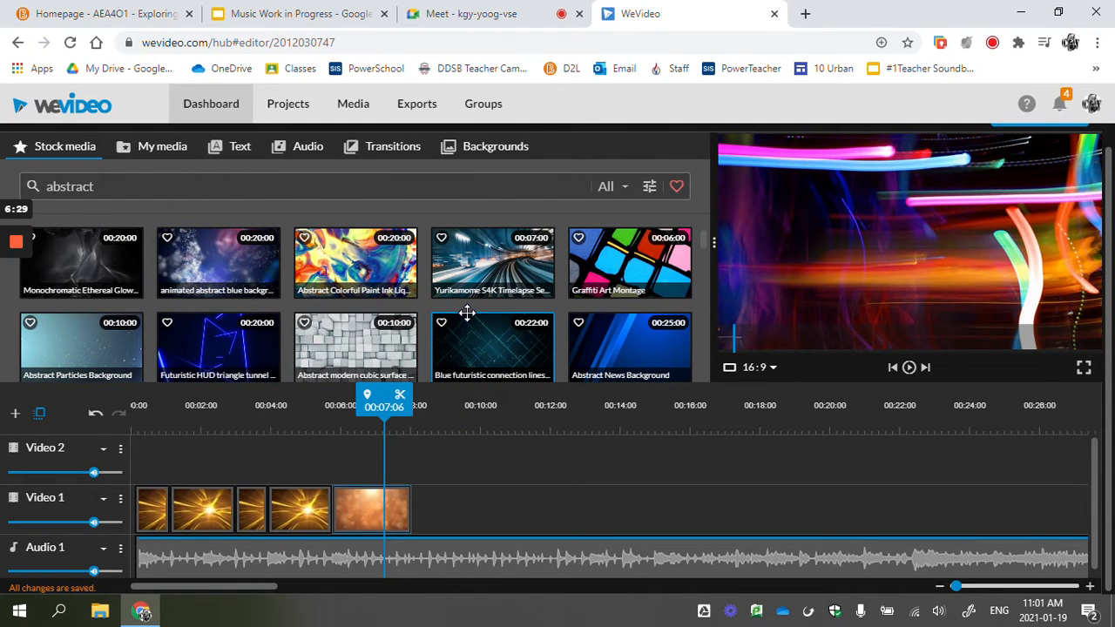
# Search the stock media for "dance" and preview the Dancing Hairy Colorful Man clip
pyautogui.scroll(1, 467, 313)
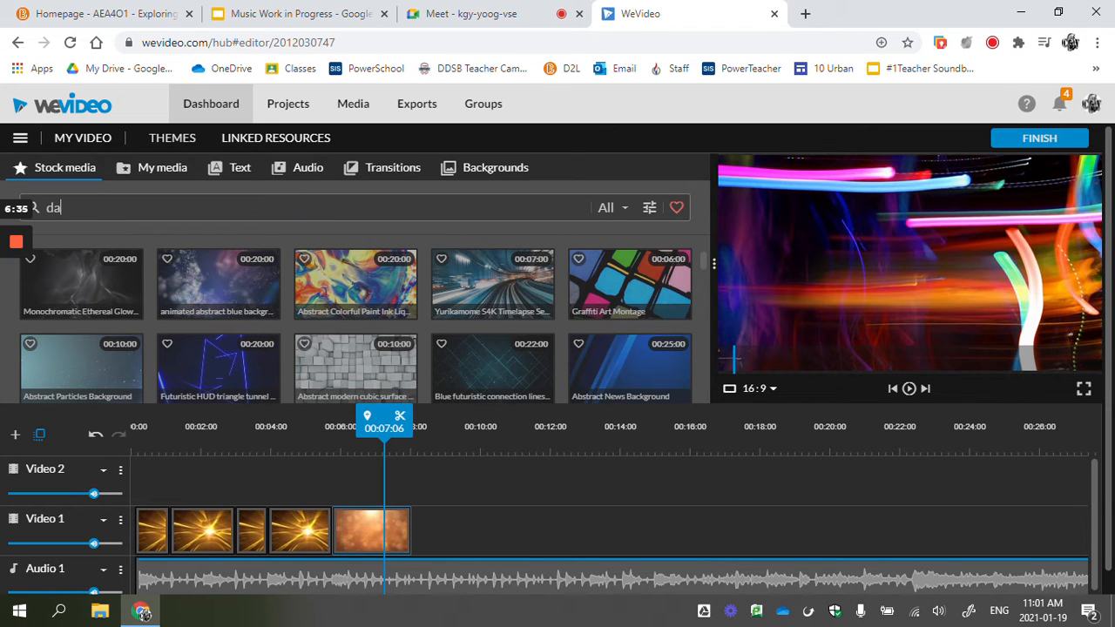
pyautogui.press('Return')
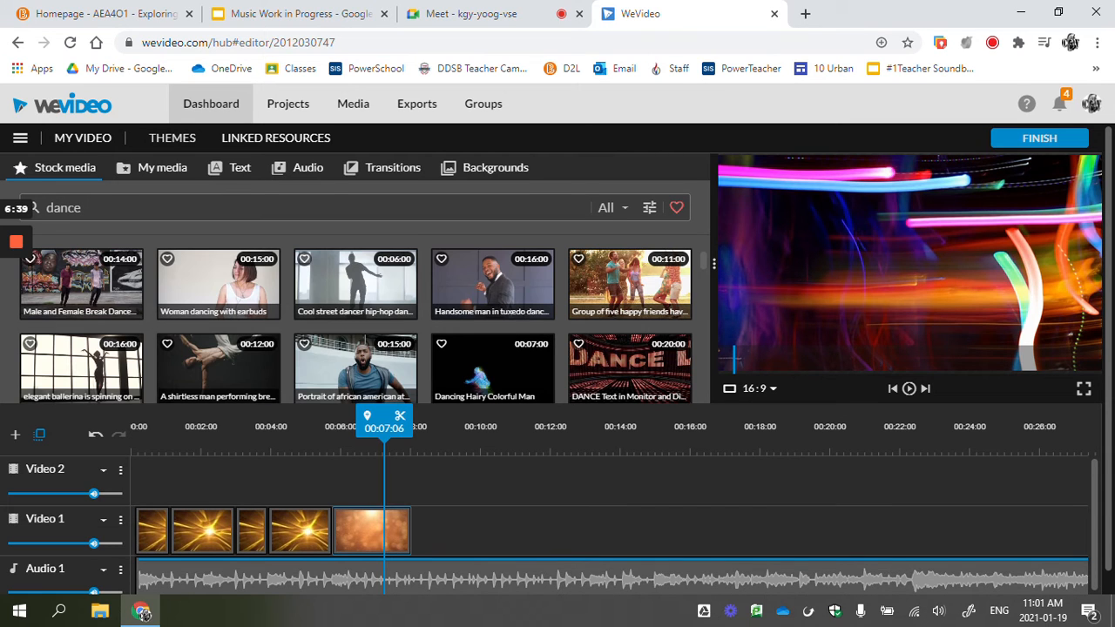
pyautogui.scroll(-1, 482, 305)
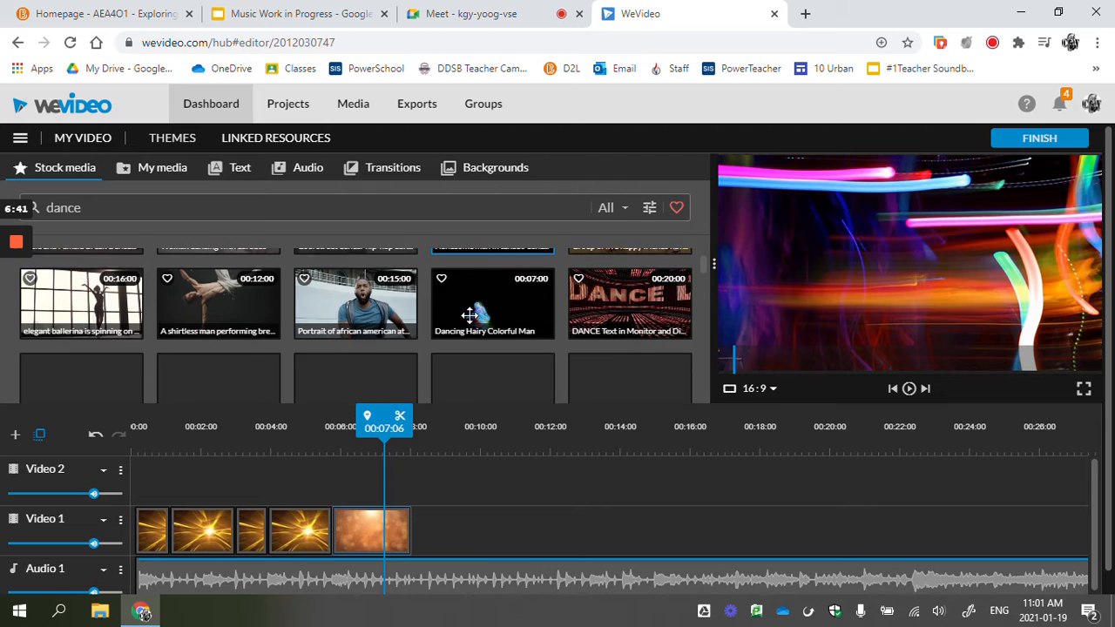
pyautogui.click(482, 302)
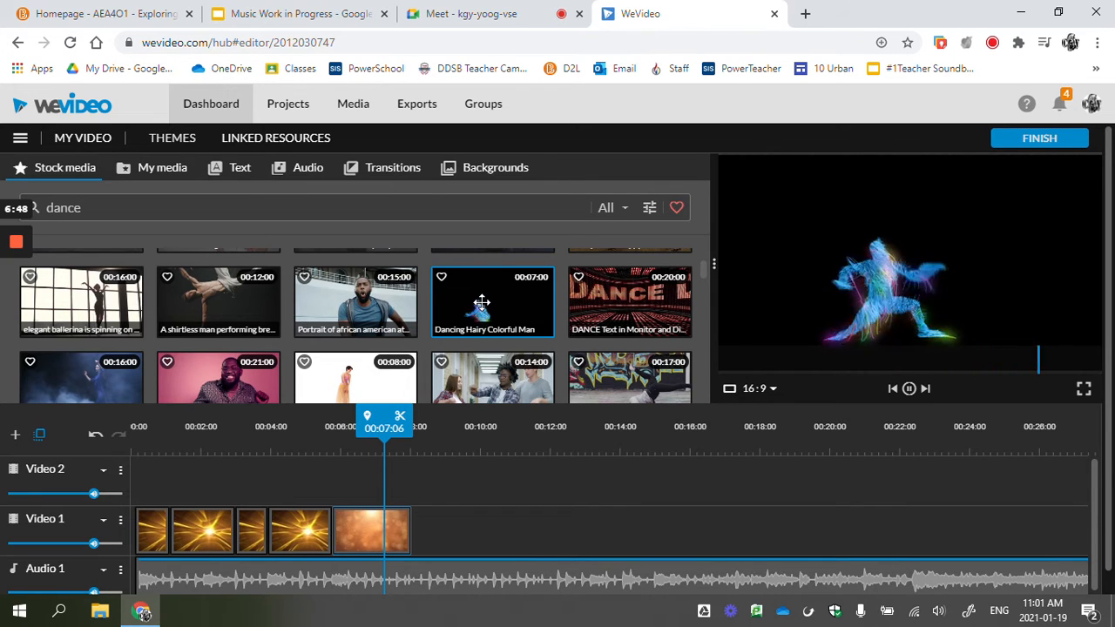
# Place the Dancing Hairy Colorful Man clip on Video 1 directly after the Orange Glow clip at 00:08:01 and play it back
pyautogui.moveTo(482, 302); pyautogui.dragTo(475, 467)
pyautogui.moveTo(456, 530); pyautogui.dragTo(439, 533)
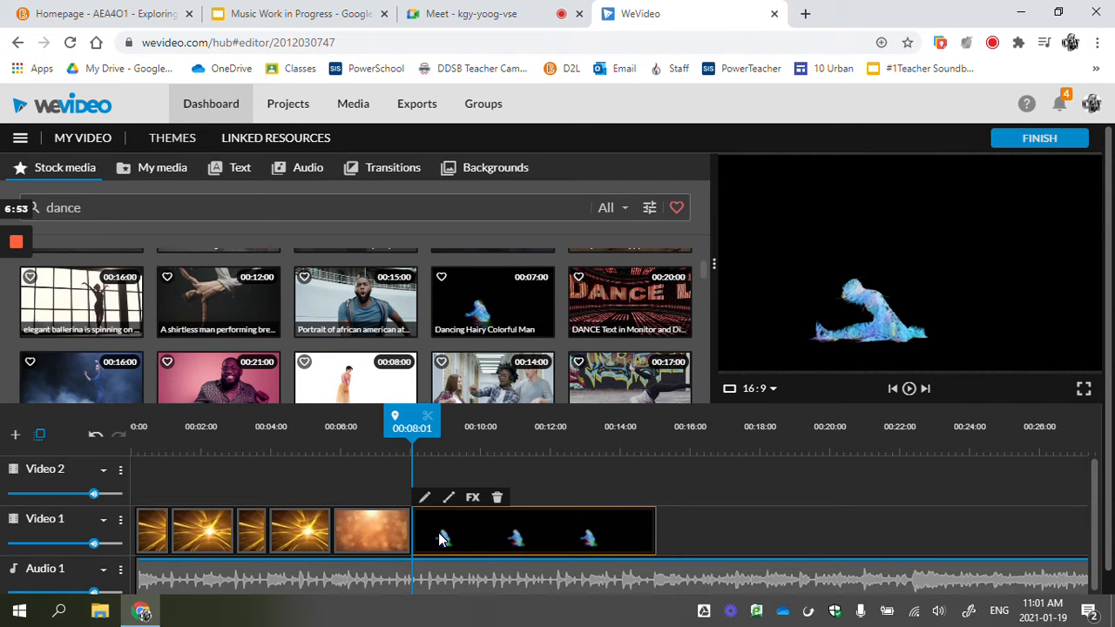
pyautogui.click(910, 389)
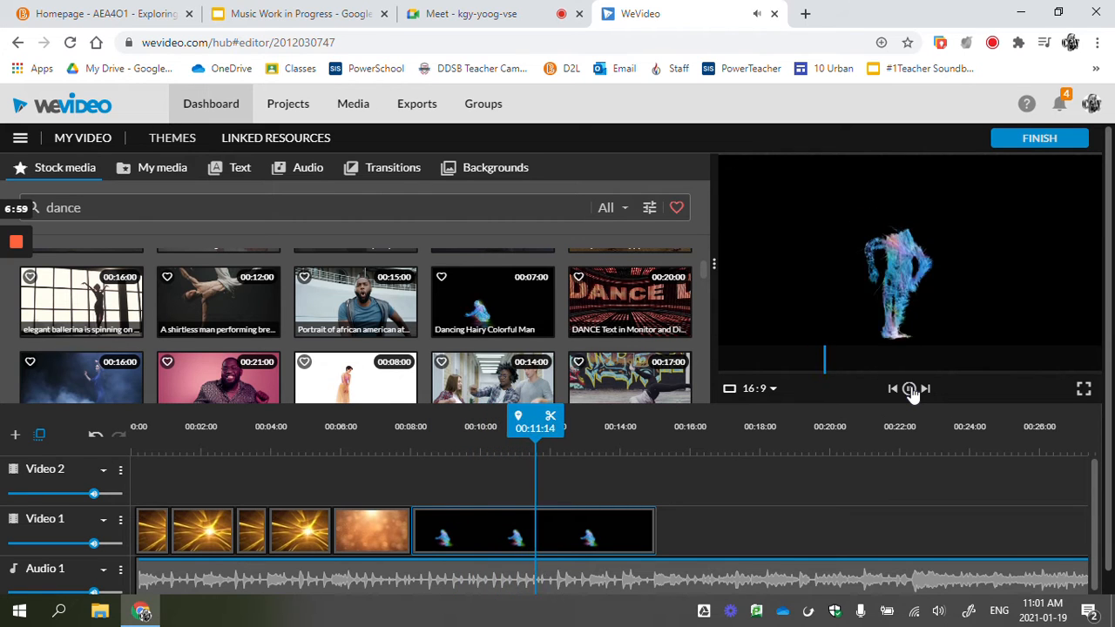
pyautogui.click(910, 389)
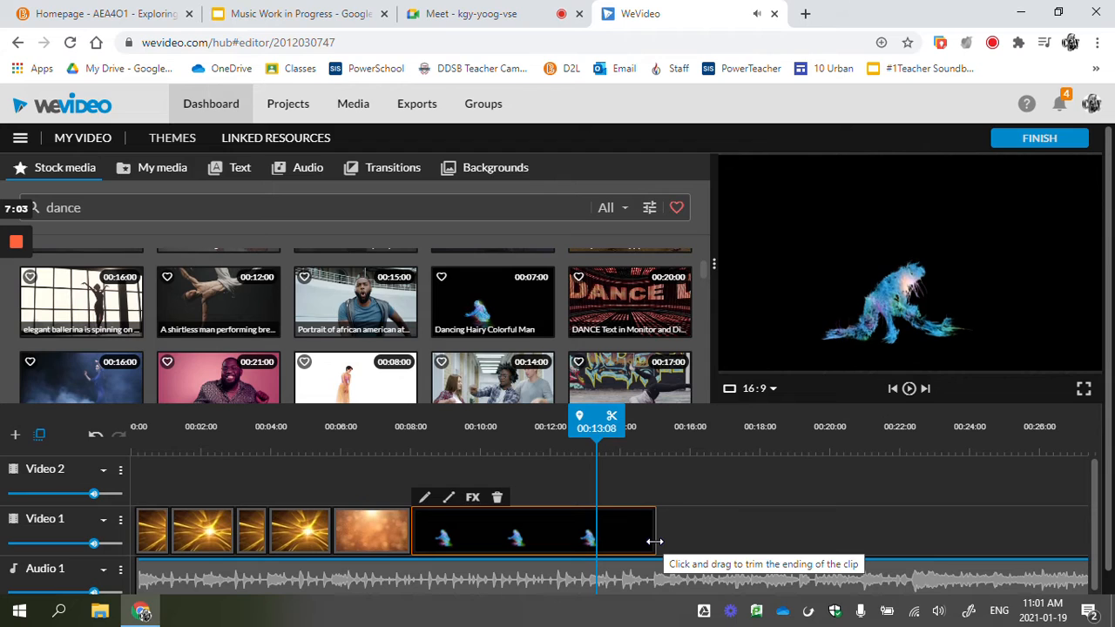
# Give the Dancing Hairy Colorful Man clip an opacity fade of 1 second in and 1 second out
pyautogui.click(685, 476)
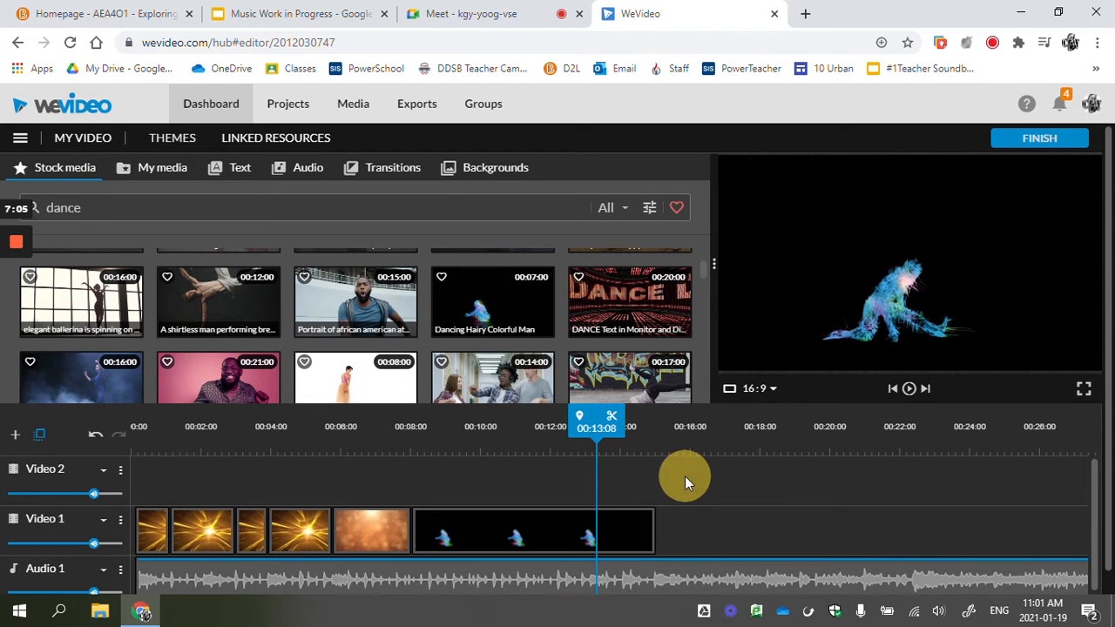
pyautogui.click(545, 542)
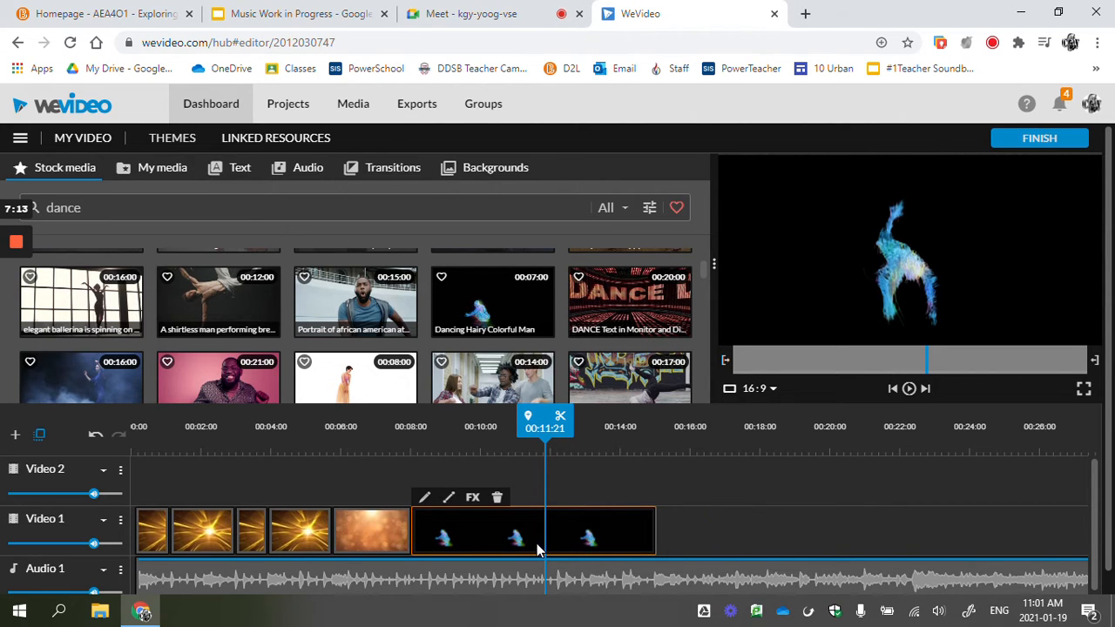
pyautogui.click(445, 501)
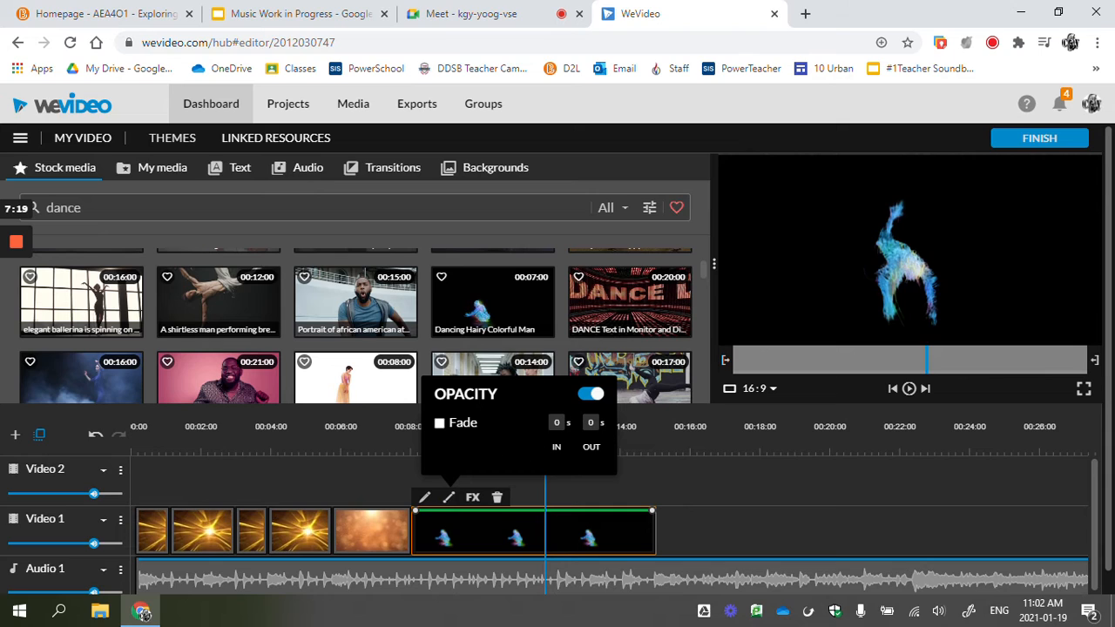
pyautogui.click(555, 422)
pyautogui.click(559, 422)
pyautogui.write('1')
pyautogui.press('Tab')
pyautogui.write('1')
pyautogui.click(747, 468)
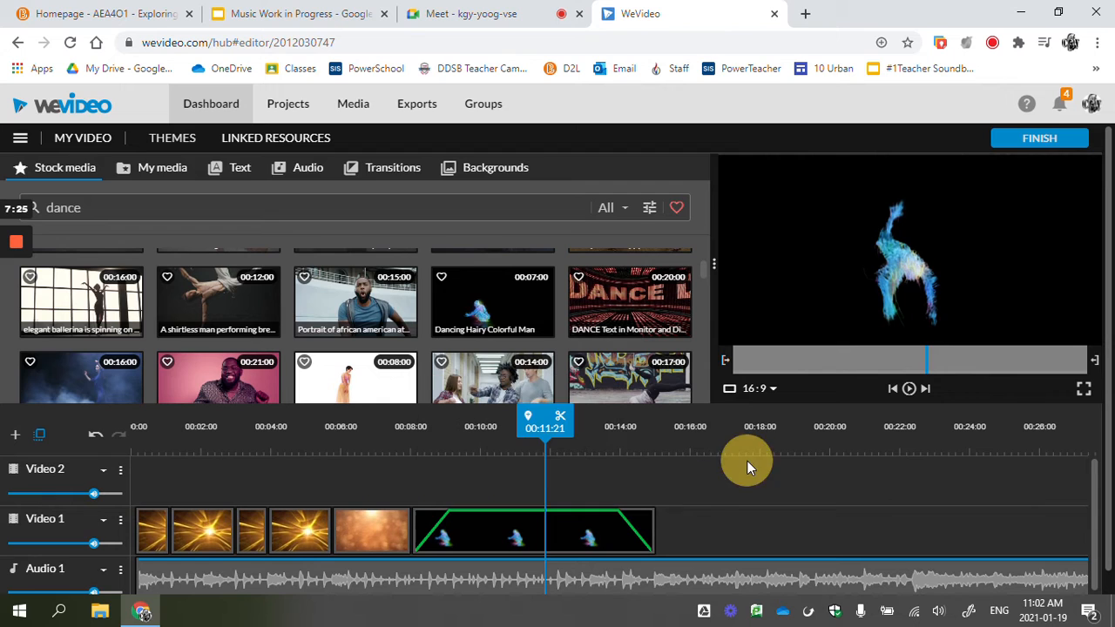
# Play back the timeline from about 00:05:24 through the start of the dancing clip to check its fade-in
pyautogui.click(447, 434)
pyautogui.click(324, 427)
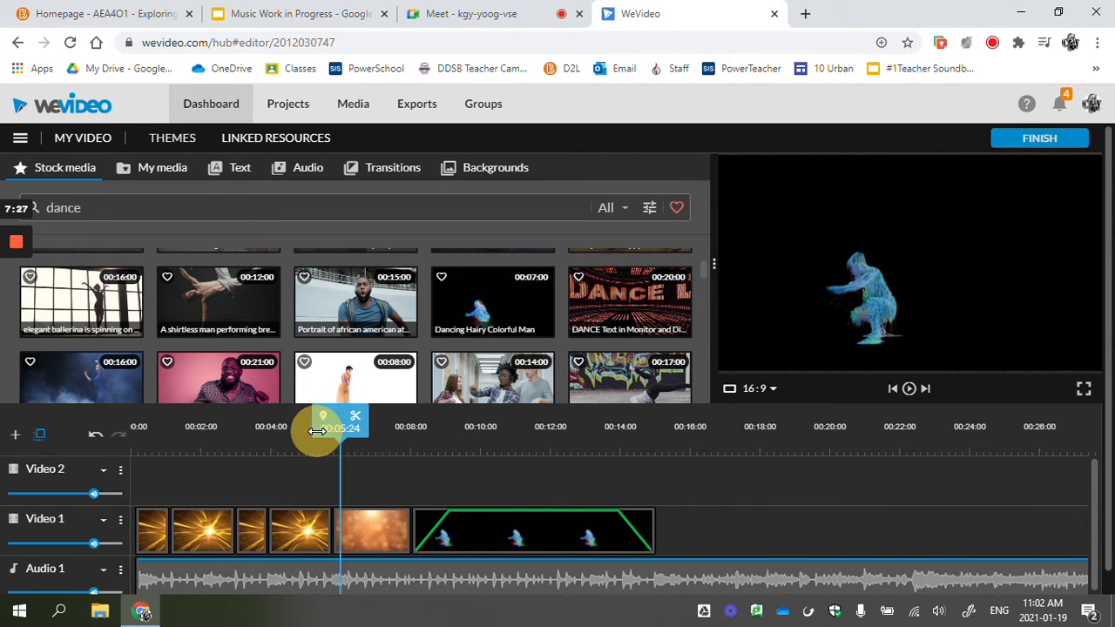
pyautogui.click(908, 388)
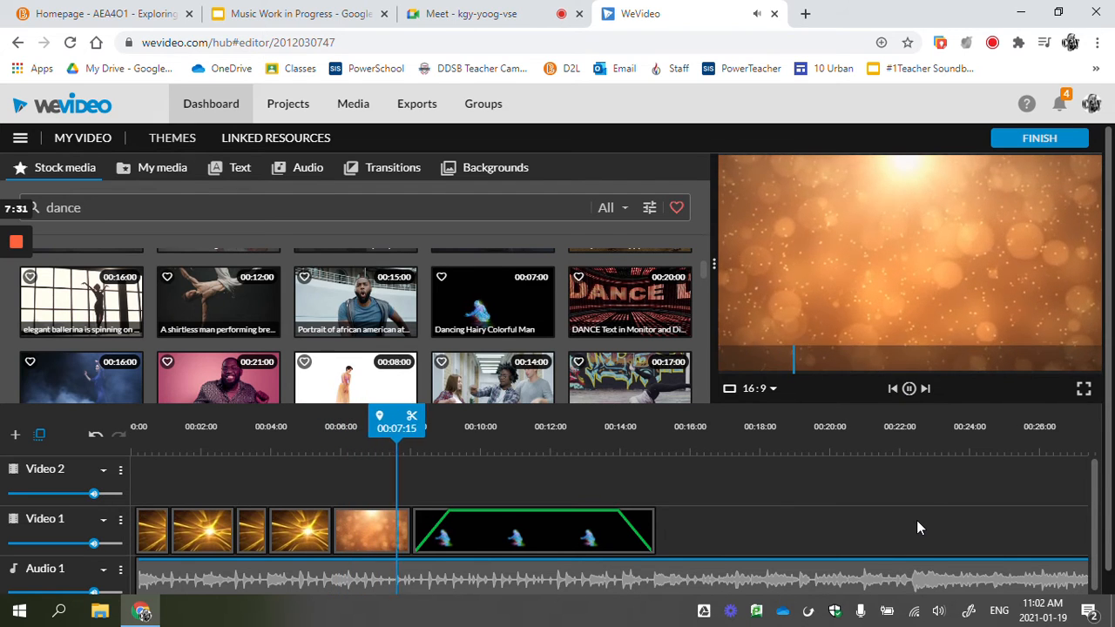
pyautogui.click(909, 391)
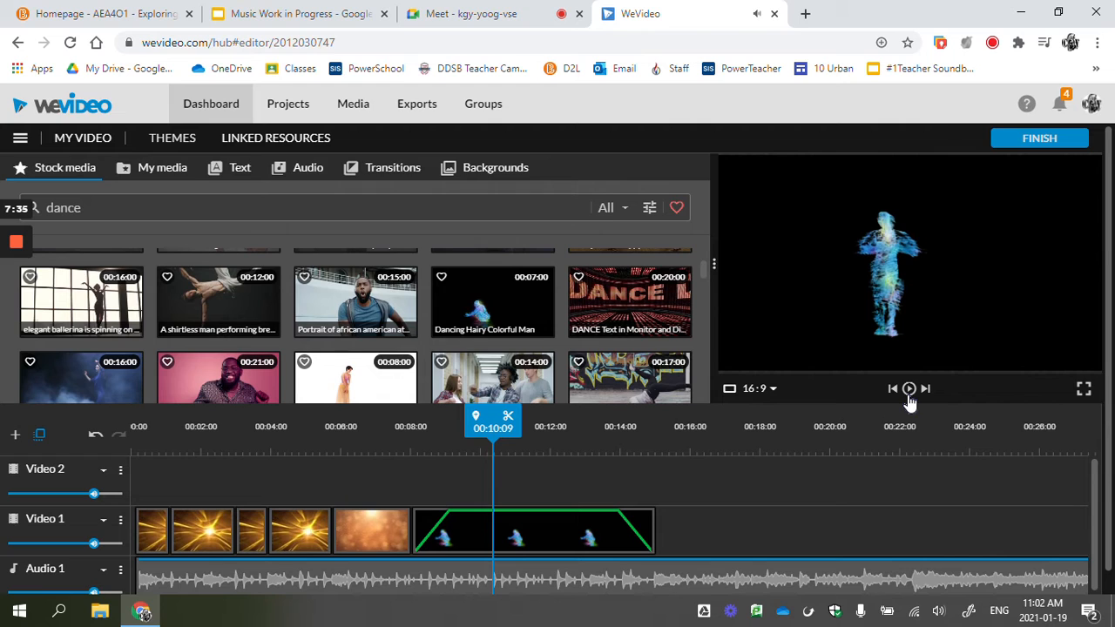
# Try the Dream, Sepia and Invert Colors effects on the dancing clip and leave the effects without applying them
pyautogui.click(542, 521)
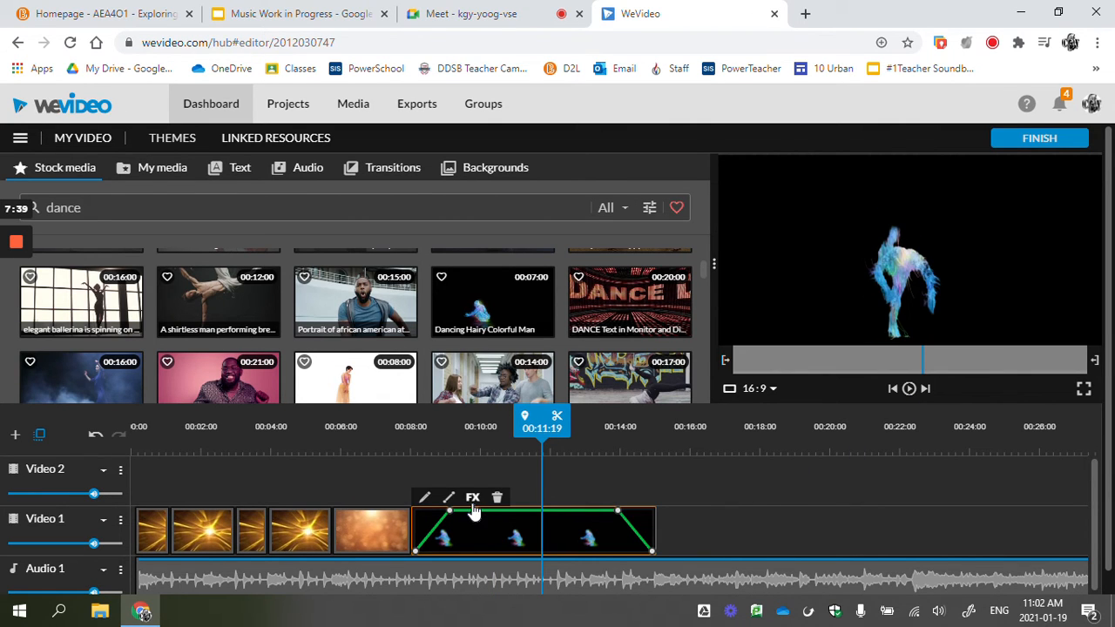
pyautogui.click(472, 504)
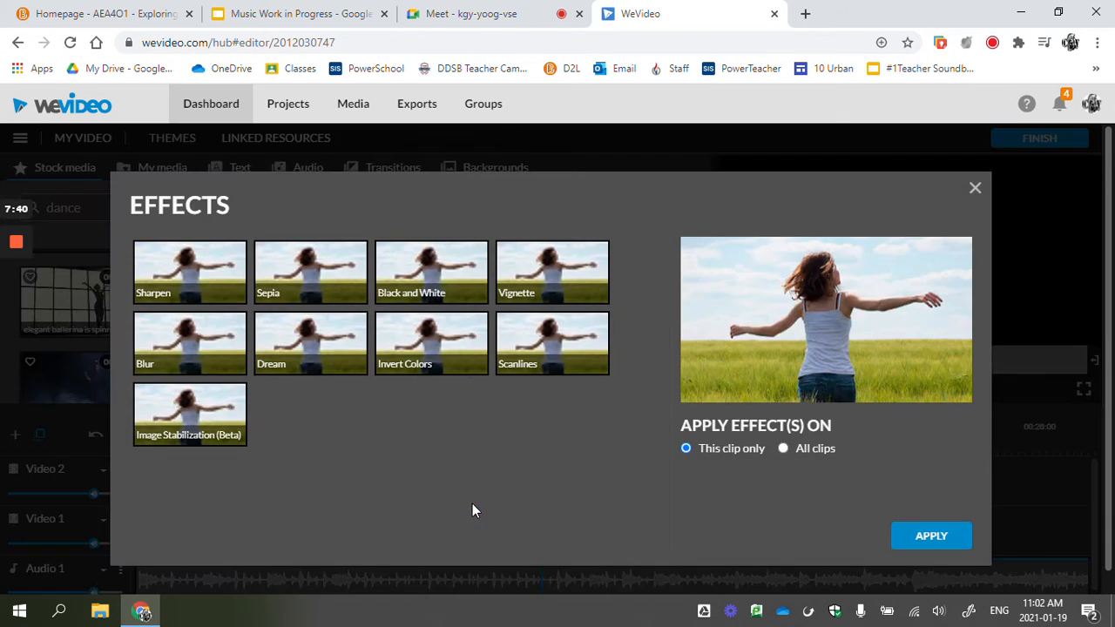
pyautogui.click(426, 295)
pyautogui.click(310, 342)
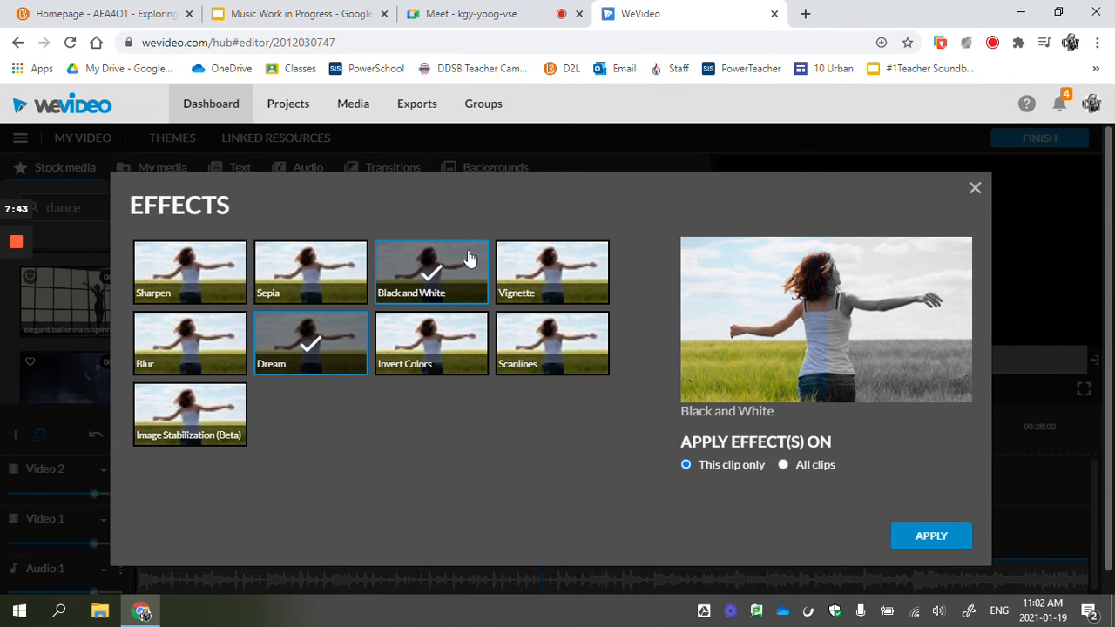
pyautogui.click(469, 258)
pyautogui.click(316, 272)
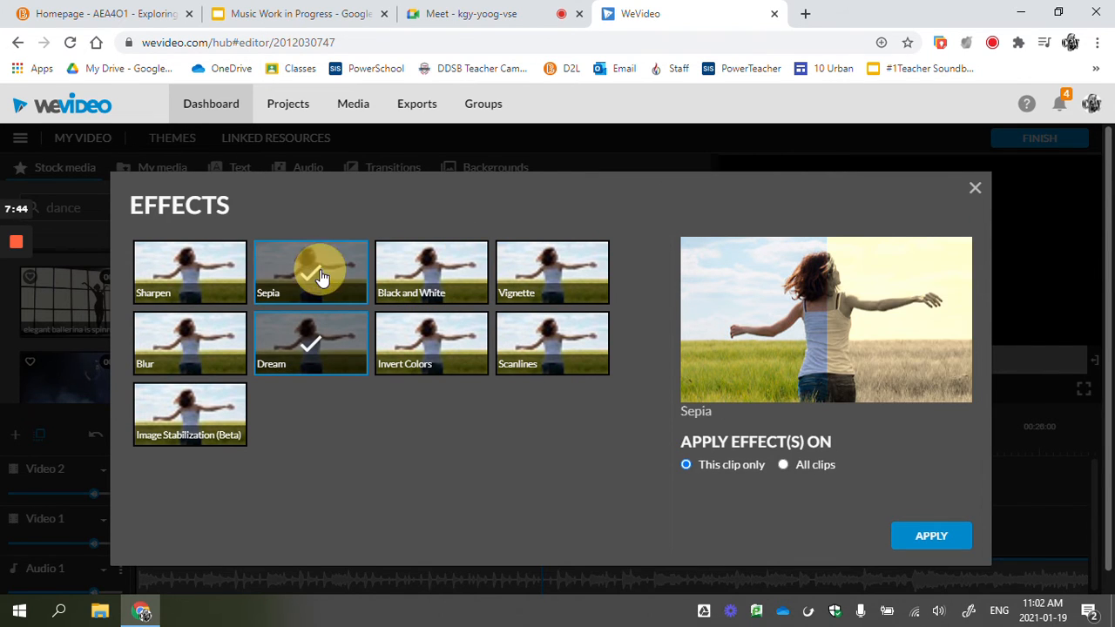
pyautogui.click(418, 345)
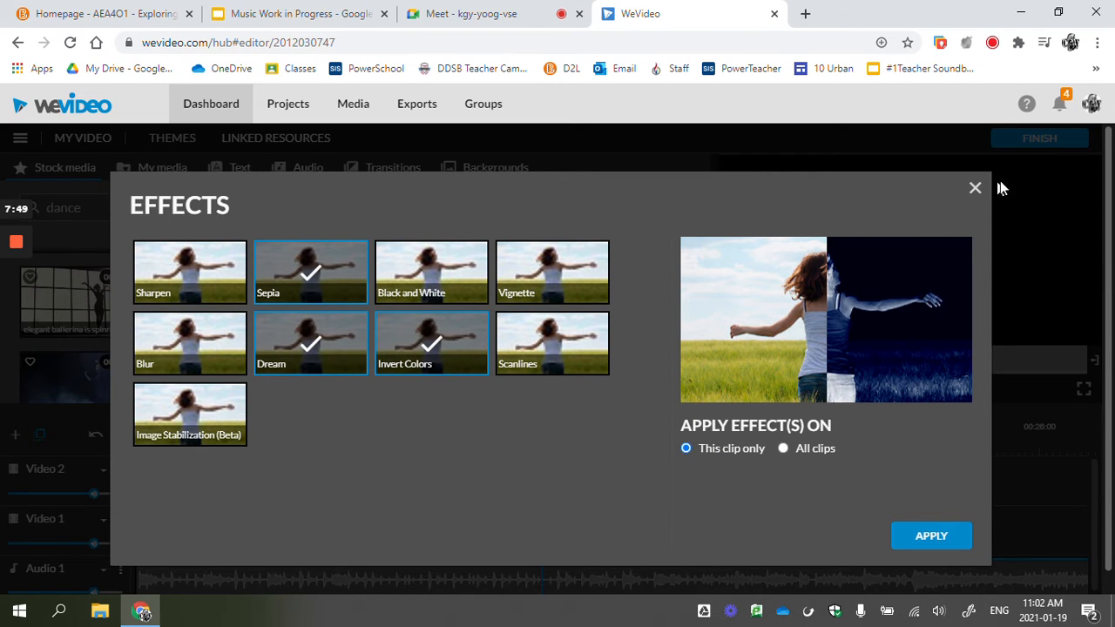
pyautogui.click(976, 187)
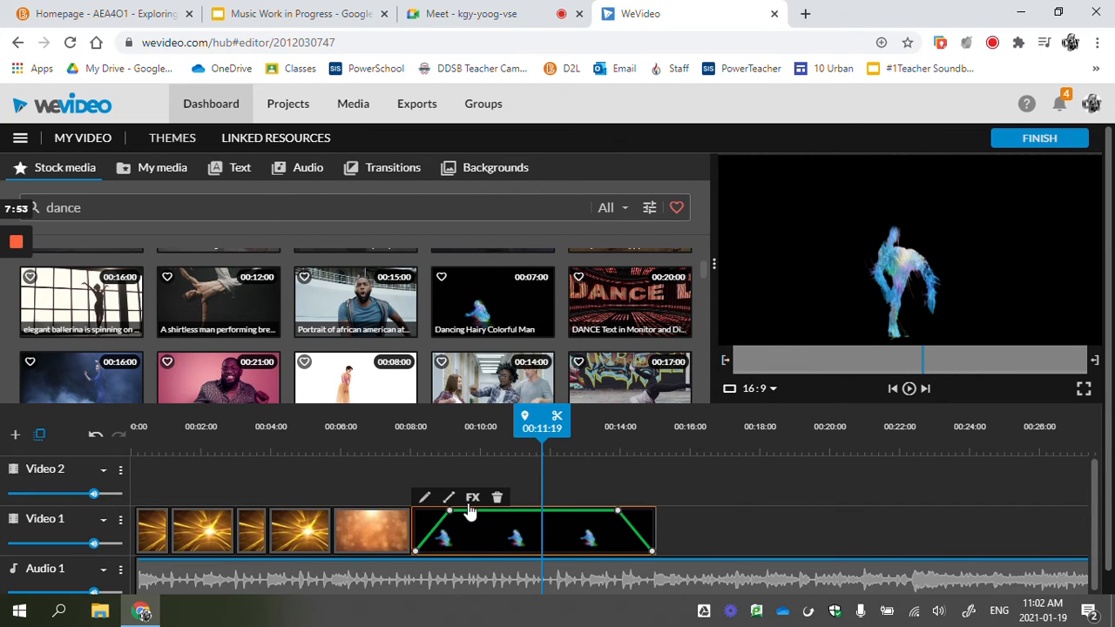
# Open the dancing clip for editing and try out its transform scale and the end scale of its animation
pyautogui.click(425, 500)
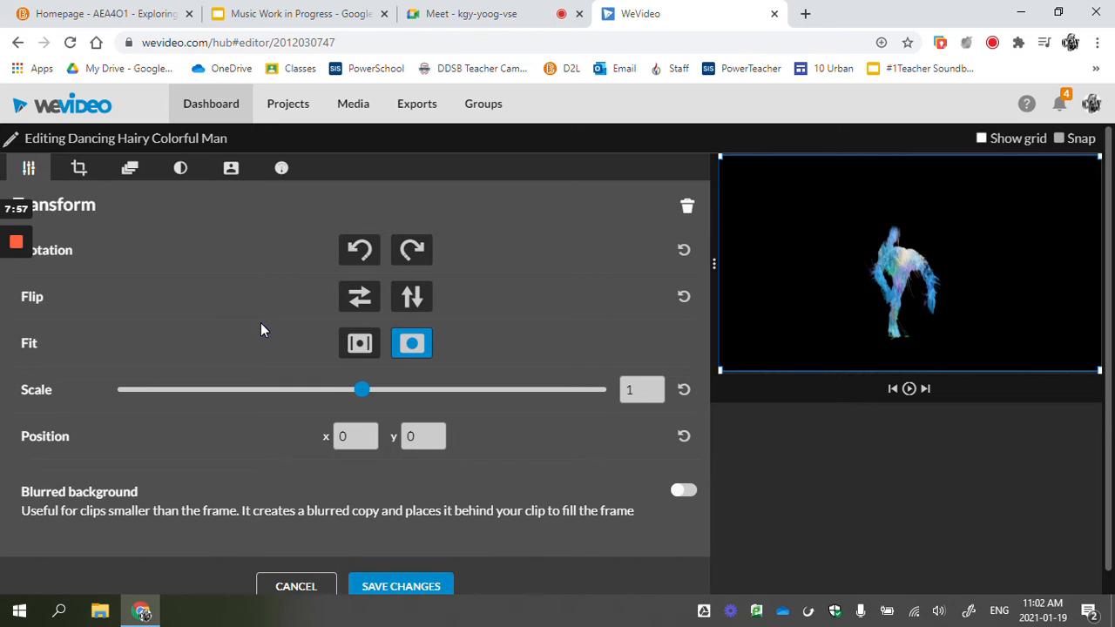
pyautogui.moveTo(366, 391)
pyautogui.mouseDown()
pyautogui.moveTo(424, 398)
pyautogui.moveTo(361, 392)
pyautogui.mouseUp()
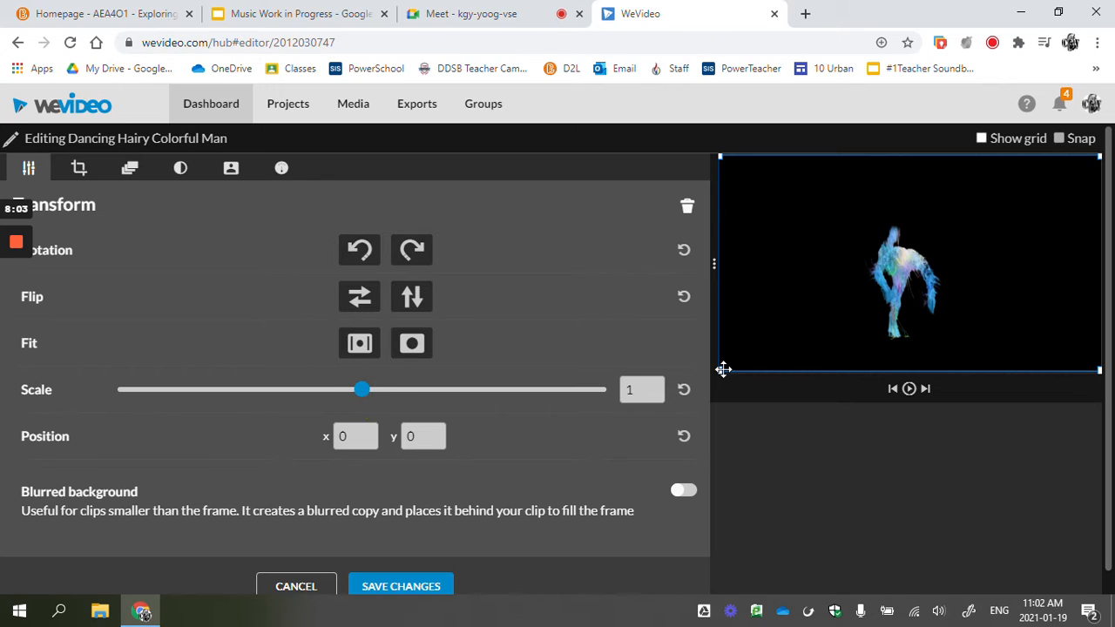
pyautogui.click(79, 168)
pyautogui.click(129, 169)
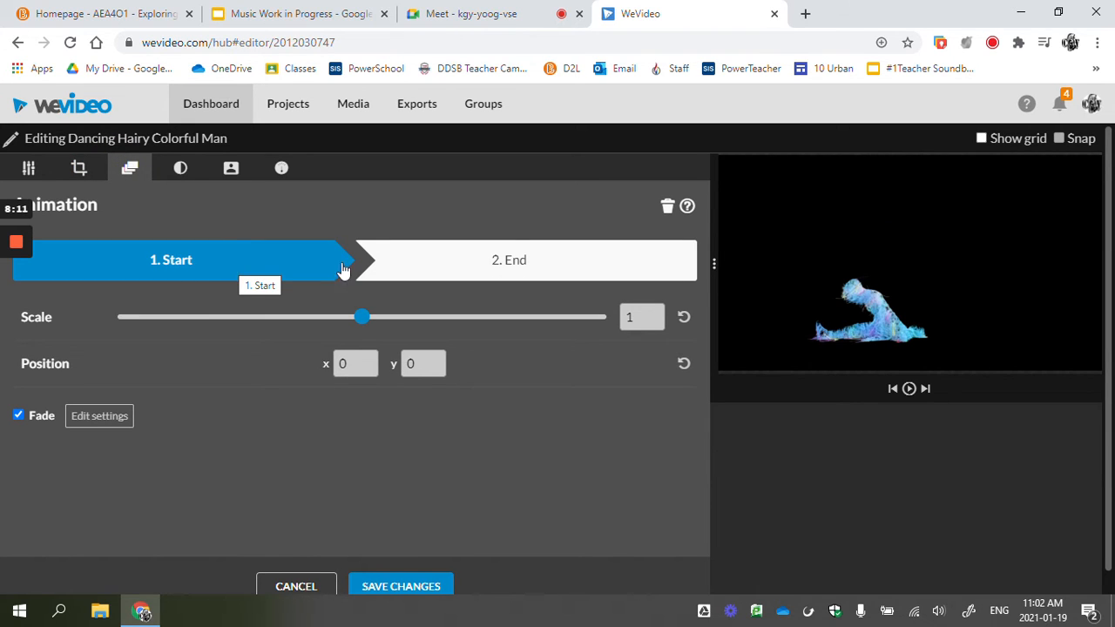
pyautogui.click(517, 267)
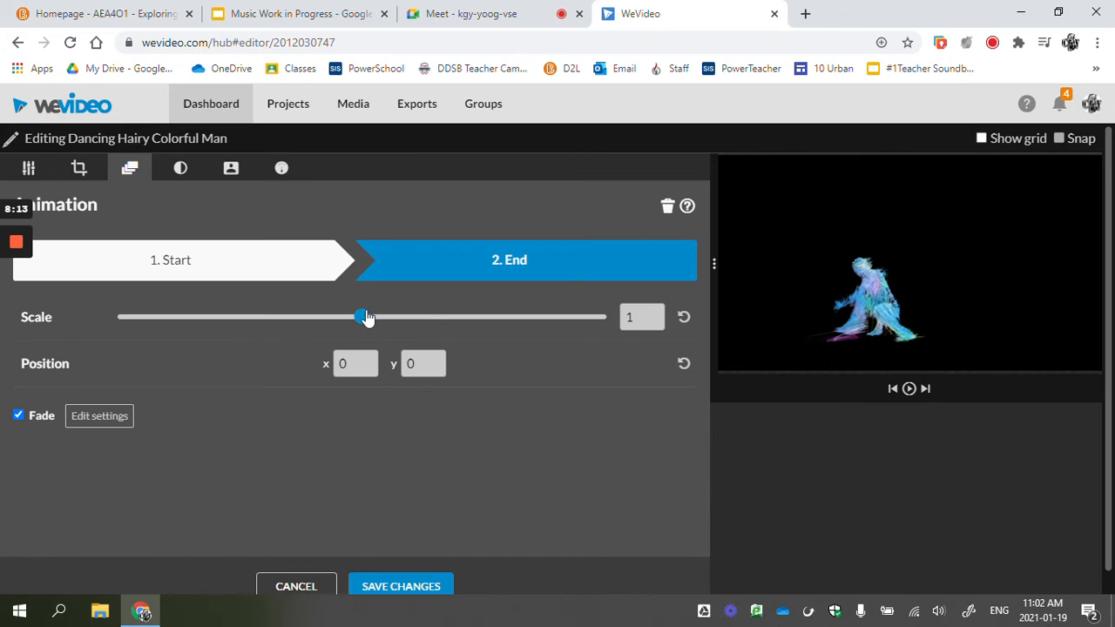
pyautogui.click(603, 317)
pyautogui.moveTo(603, 317); pyautogui.dragTo(360, 313)
# Try darkening the dancing clip in its color settings, then bring its Brightness to 1
pyautogui.click(181, 169)
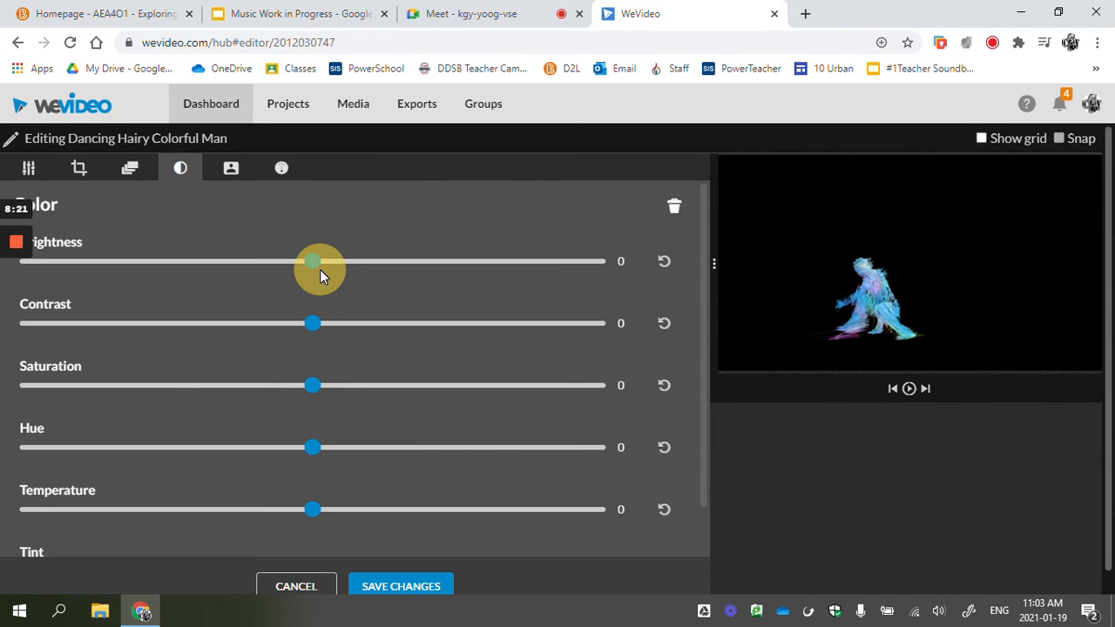
pyautogui.click(153, 263)
pyautogui.moveTo(153, 264); pyautogui.dragTo(315, 261)
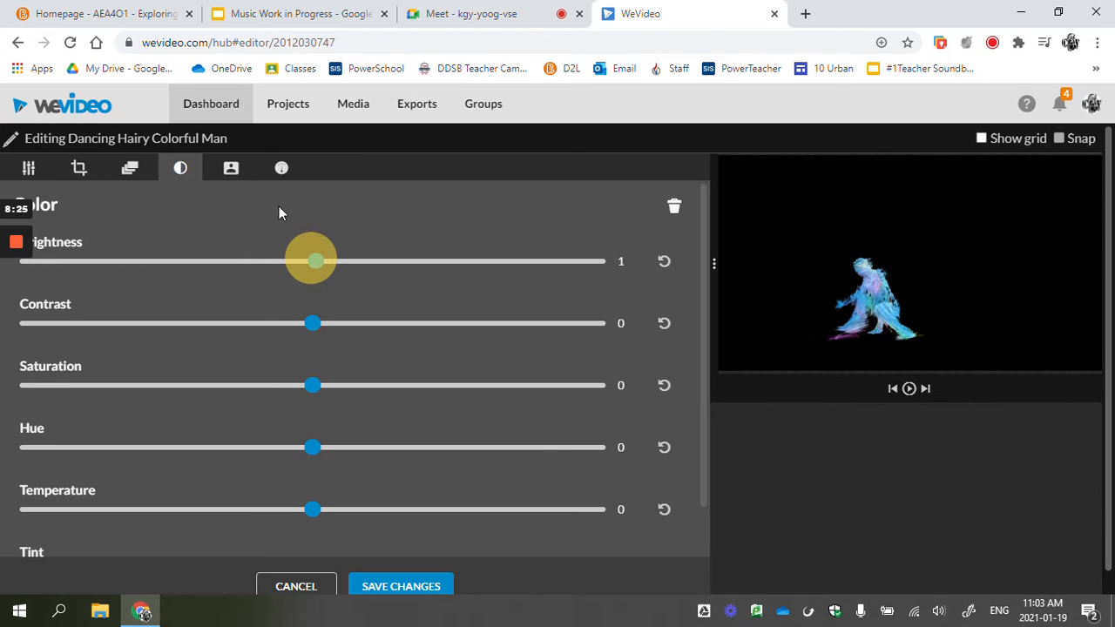
# Key out the dancing clip's black background by picking color 000000 in Color Keying, and save the changes
pyautogui.click(232, 170)
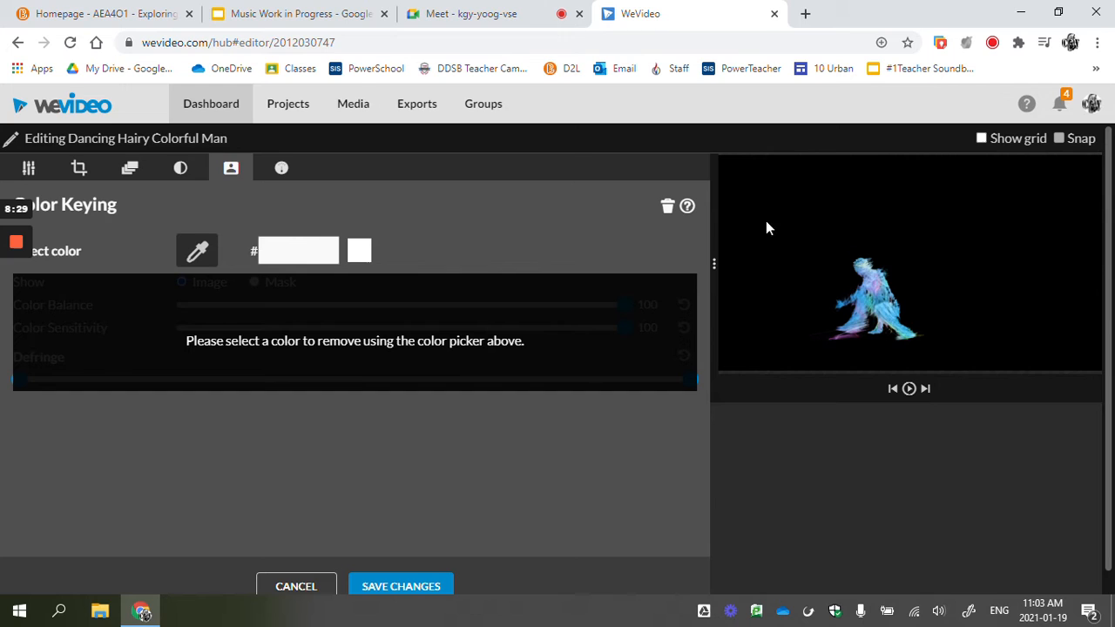
pyautogui.click(202, 256)
pyautogui.click(767, 229)
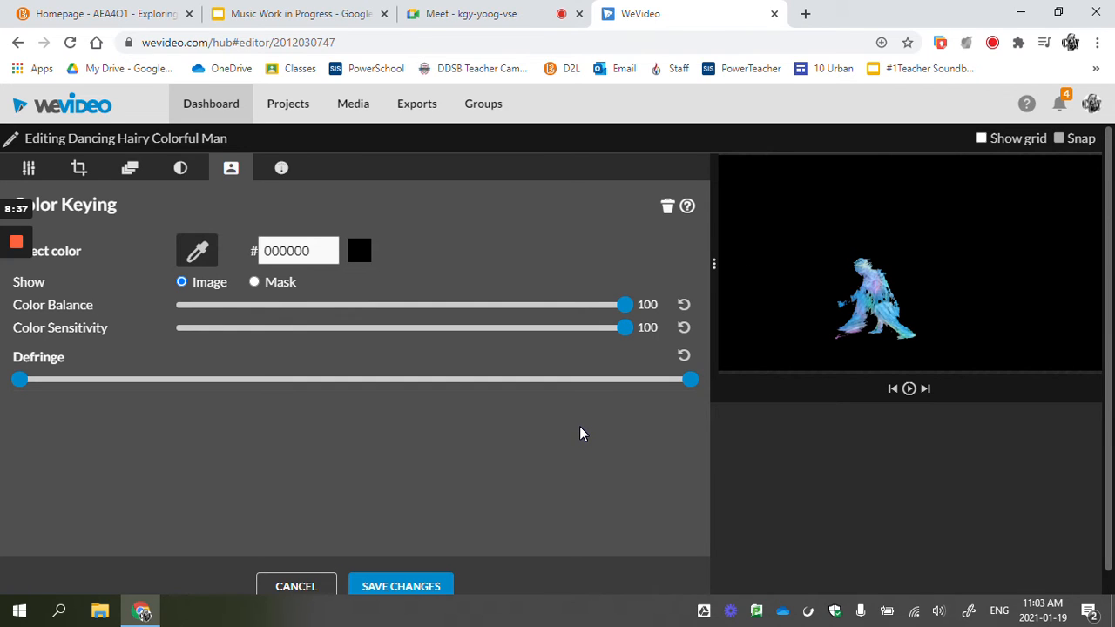
pyautogui.click(406, 588)
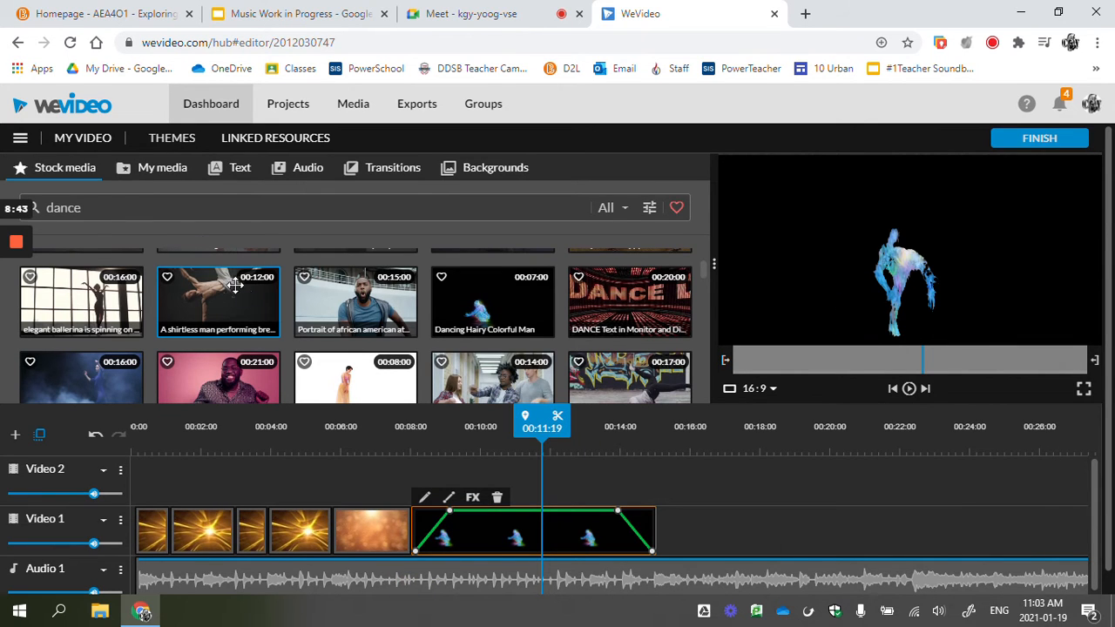
# Replace the stock media search term with "abstract" and run the search
pyautogui.click(175, 207)
pyautogui.press('BackSpace')
pyautogui.press('BackSpace')
pyautogui.press('BackSpace')
pyautogui.press('BackSpace')
pyautogui.write('abs')
pyautogui.press('Return')
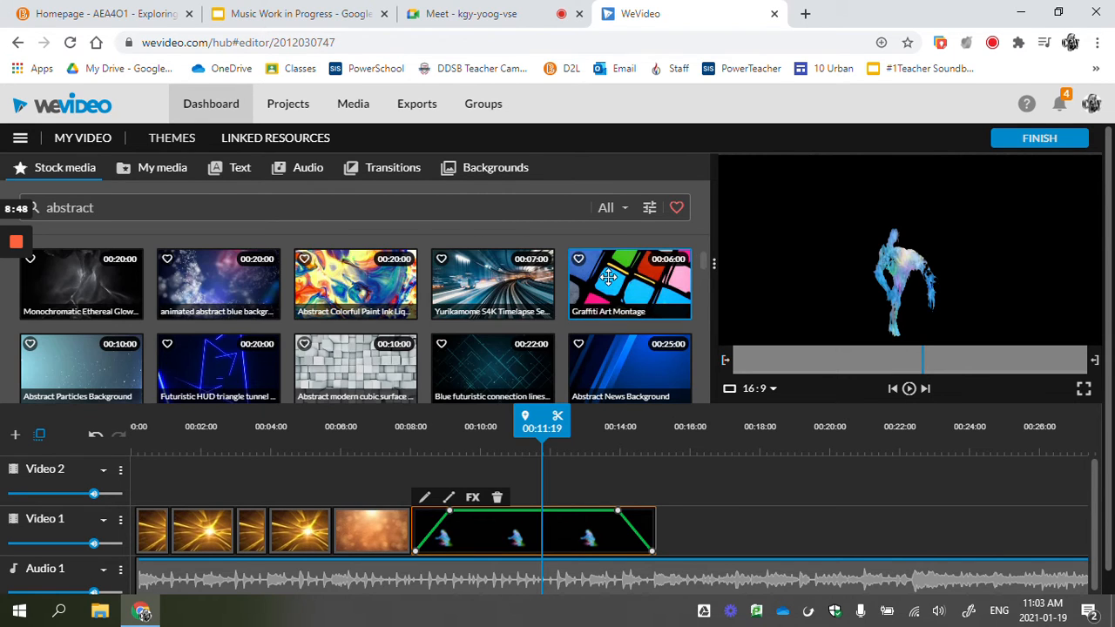
# Add Graffiti Art Montage at 00:08:01, extended to about 00:14:13, and arrange it on Video 1 with the dancing clip above on Video 2
pyautogui.moveTo(608, 277); pyautogui.dragTo(436, 471)
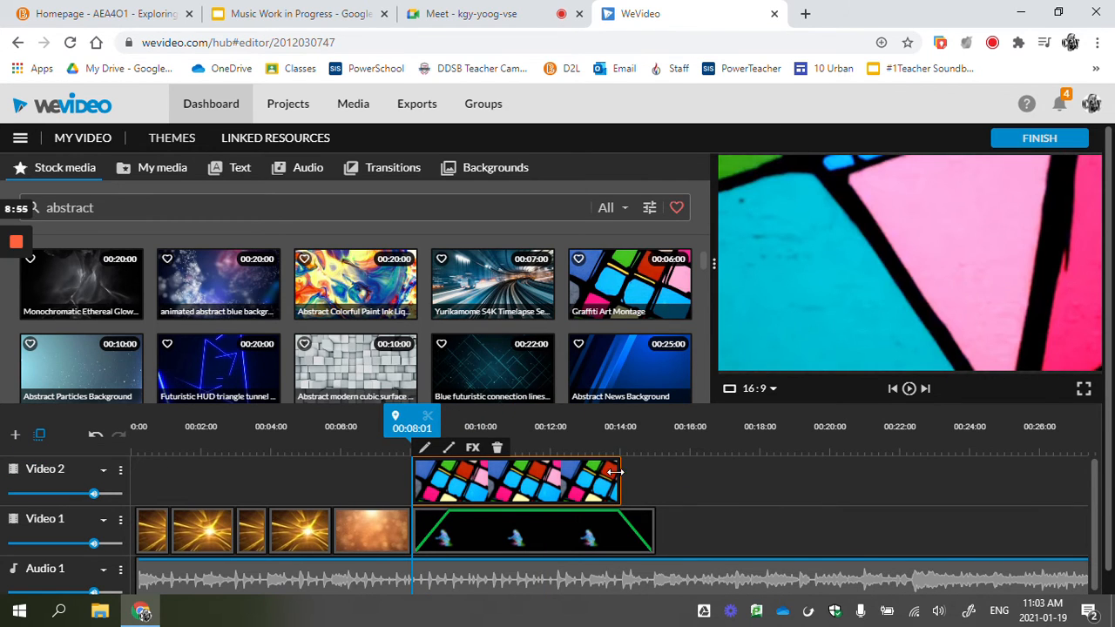
pyautogui.moveTo(621, 475); pyautogui.dragTo(652, 480)
pyautogui.moveTo(530, 473); pyautogui.dragTo(540, 527)
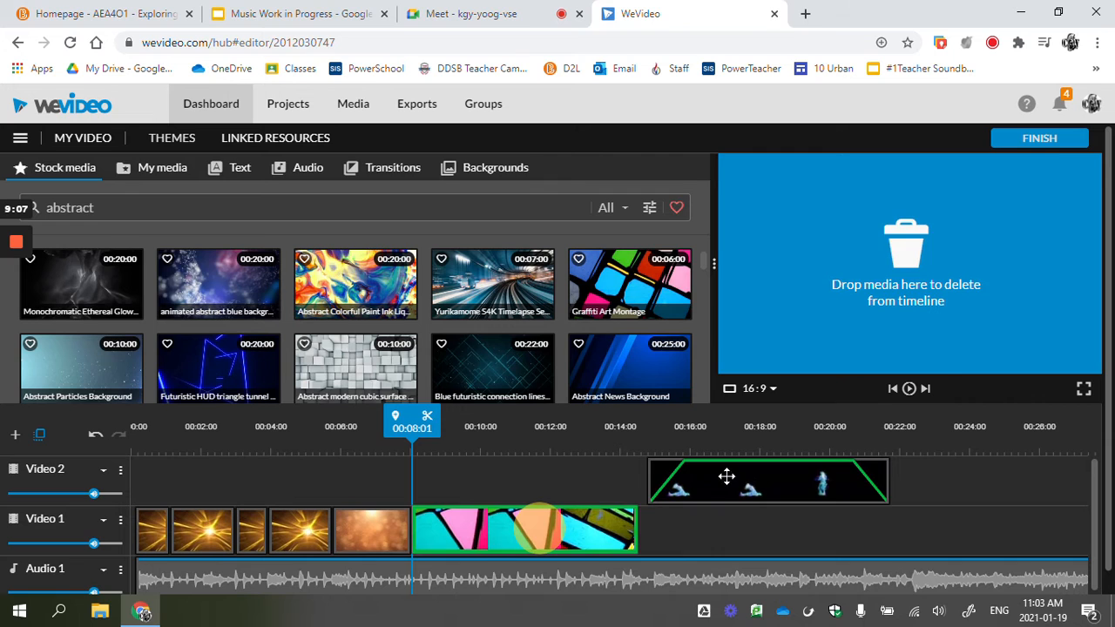
pyautogui.moveTo(748, 477); pyautogui.dragTo(511, 477)
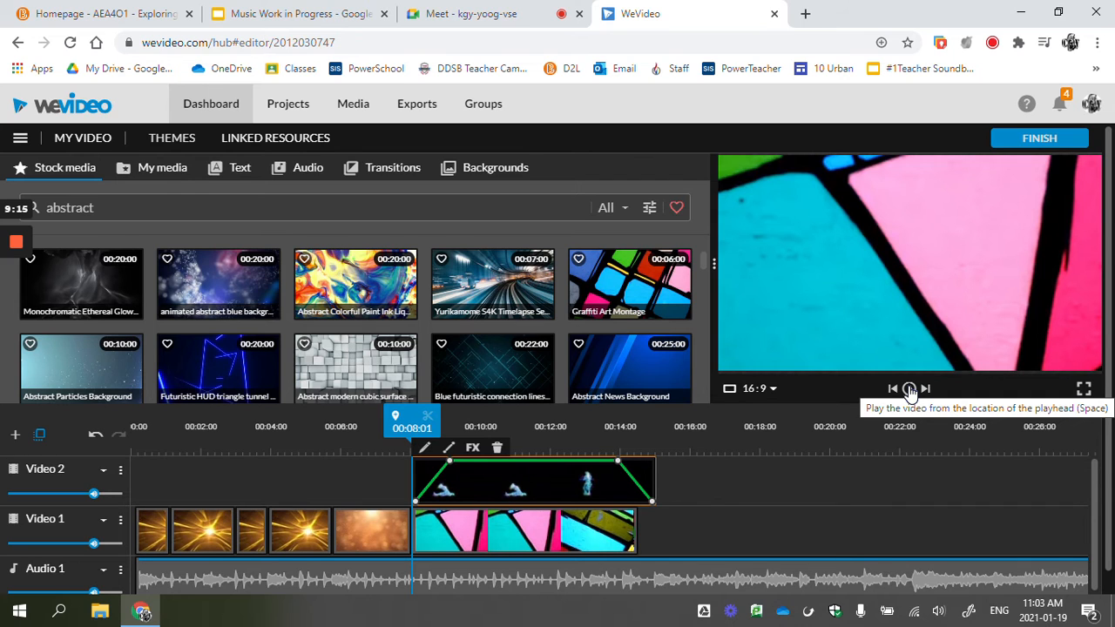
# Play back the layered clips from 00:08:01 and shorten the dancing clip on Video 2 to end at about 00:14:07
pyautogui.click(909, 390)
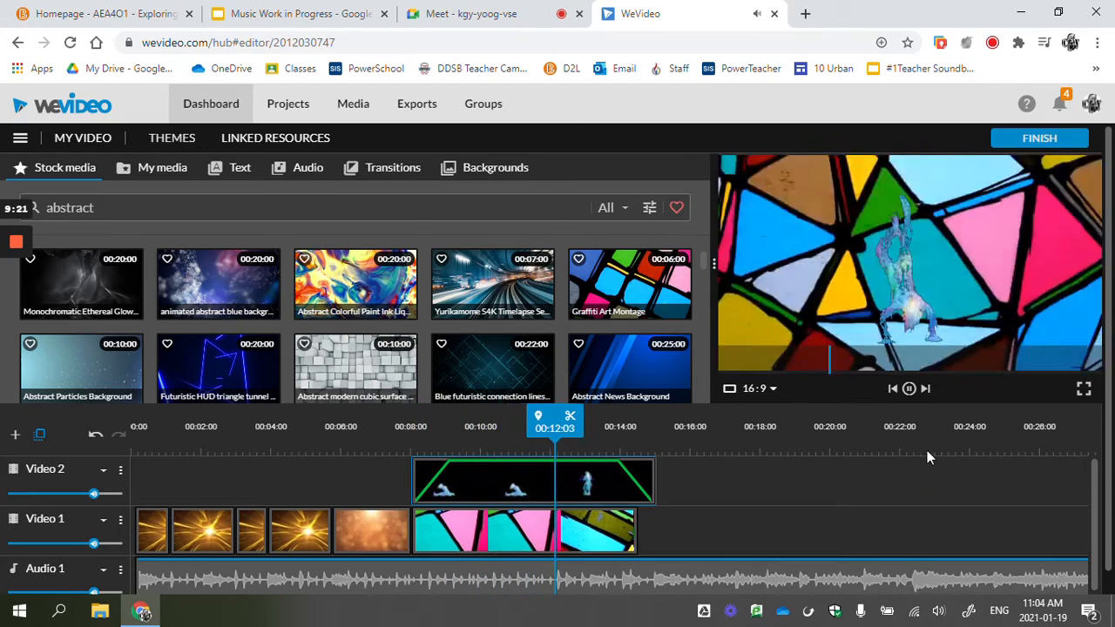
pyautogui.click(910, 390)
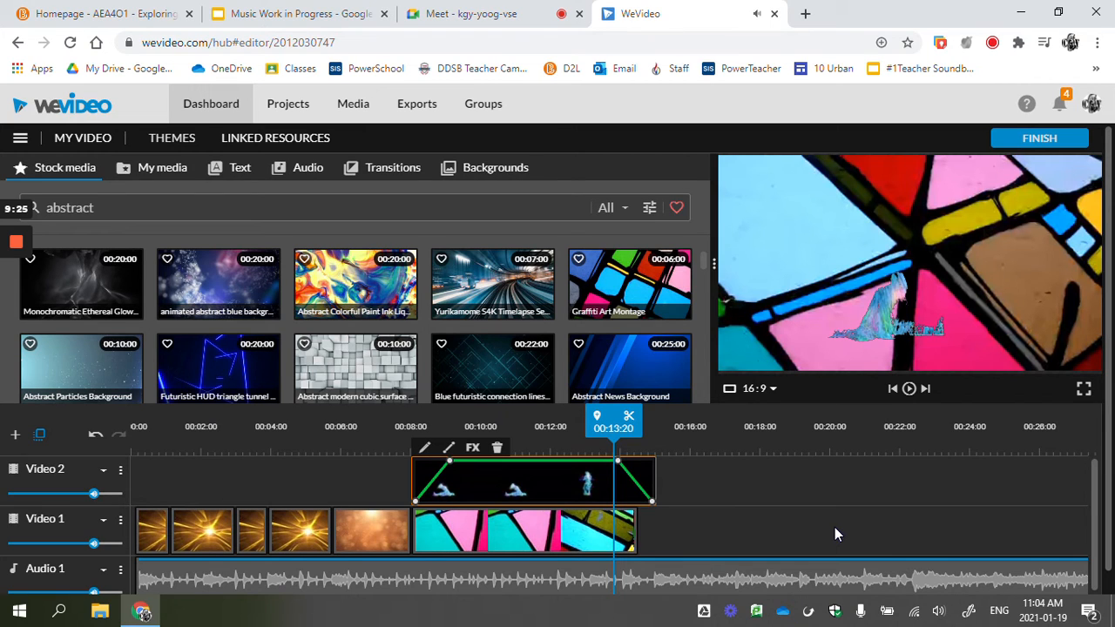
pyautogui.moveTo(653, 484); pyautogui.dragTo(627, 481)
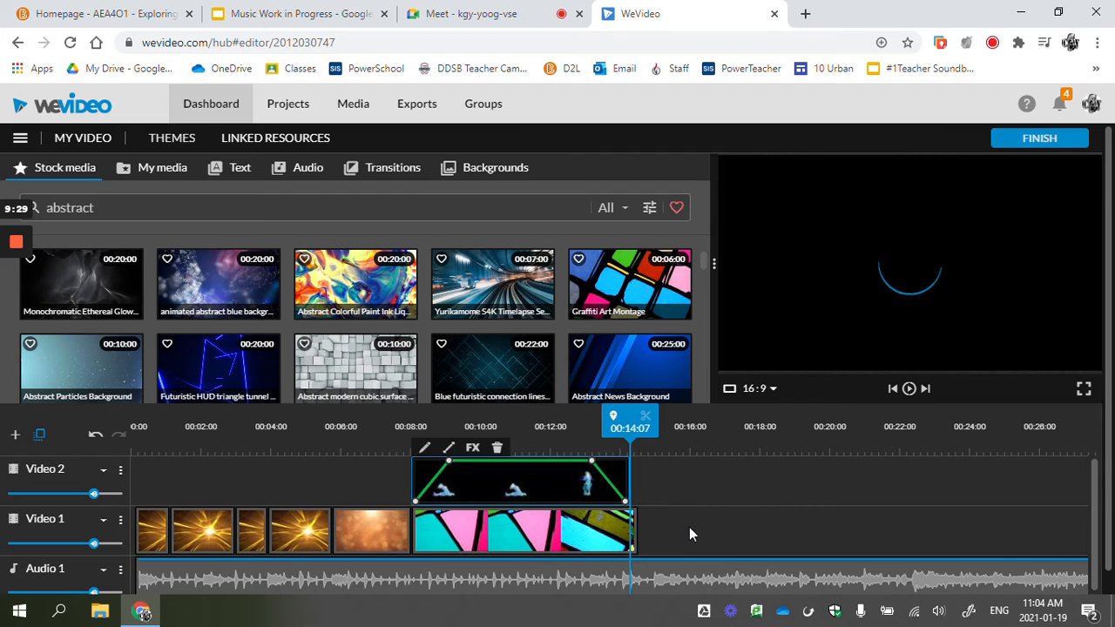
pyautogui.click(689, 527)
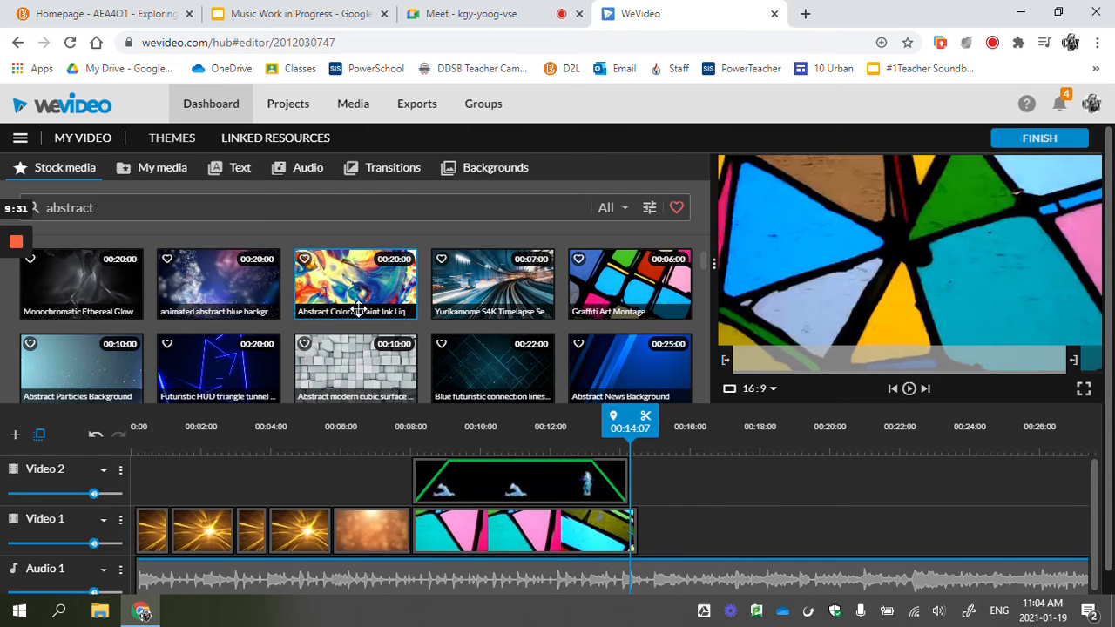
# Browse the abstract results, preview the abstract montage of a man's eye, and place it on Video 1 after Graffiti Art Montage at 00:14:13
pyautogui.scroll(-5, 359, 308)
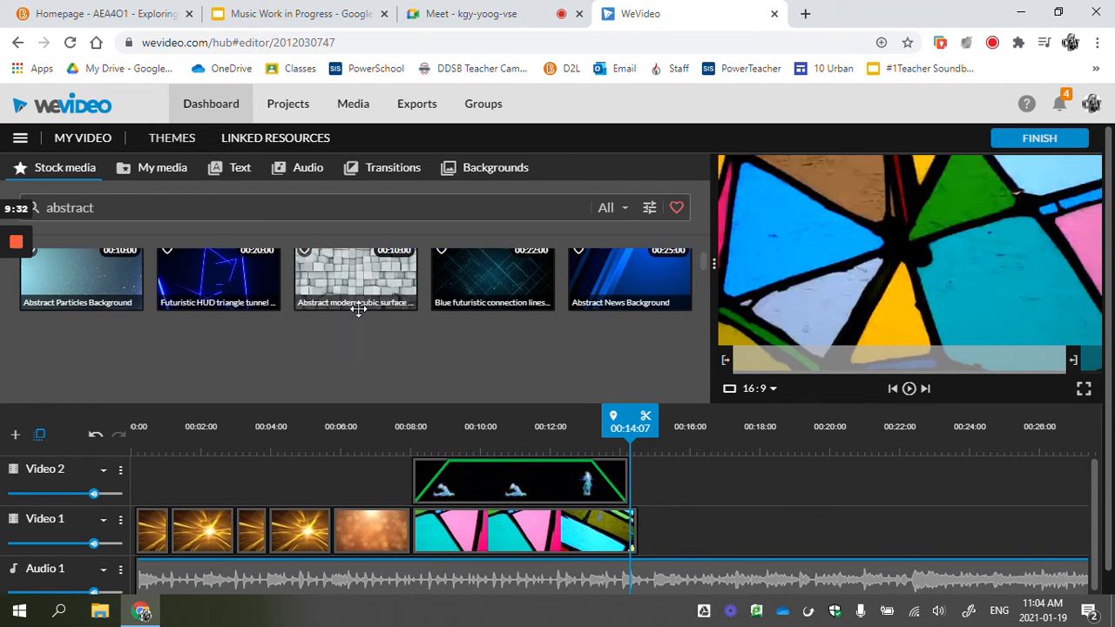
pyautogui.scroll(-5, 359, 308)
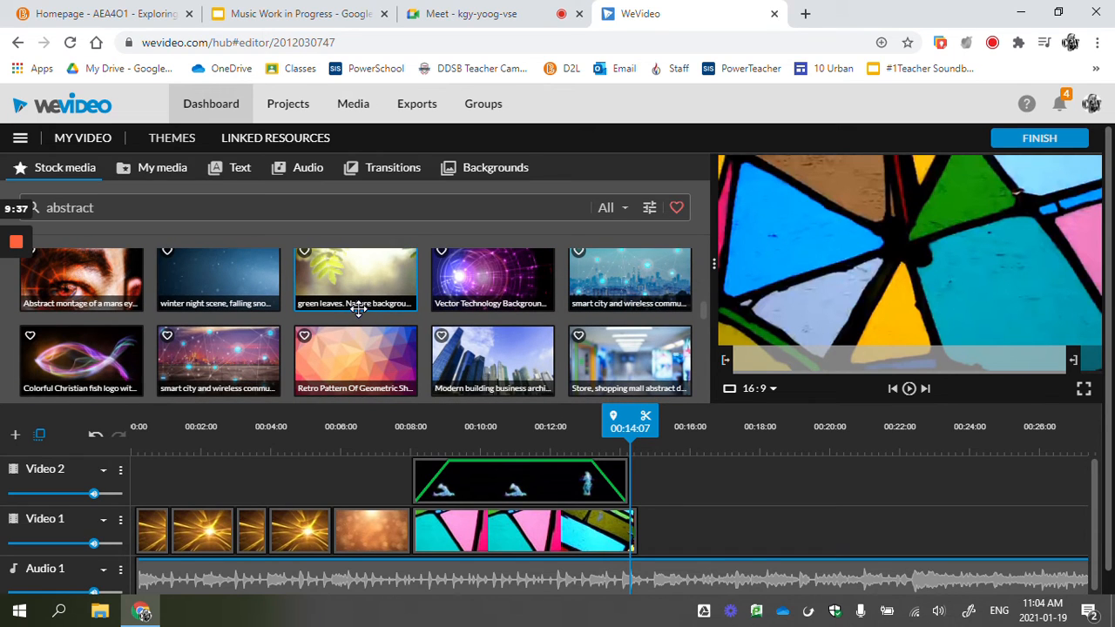
pyautogui.scroll(1, 113, 275)
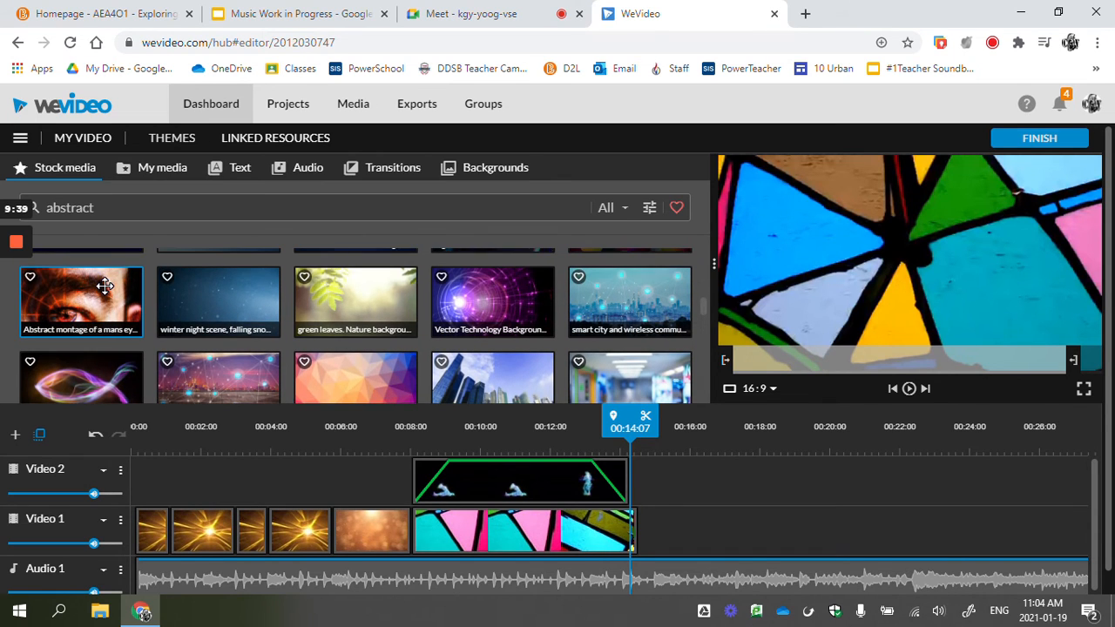
pyautogui.click(105, 285)
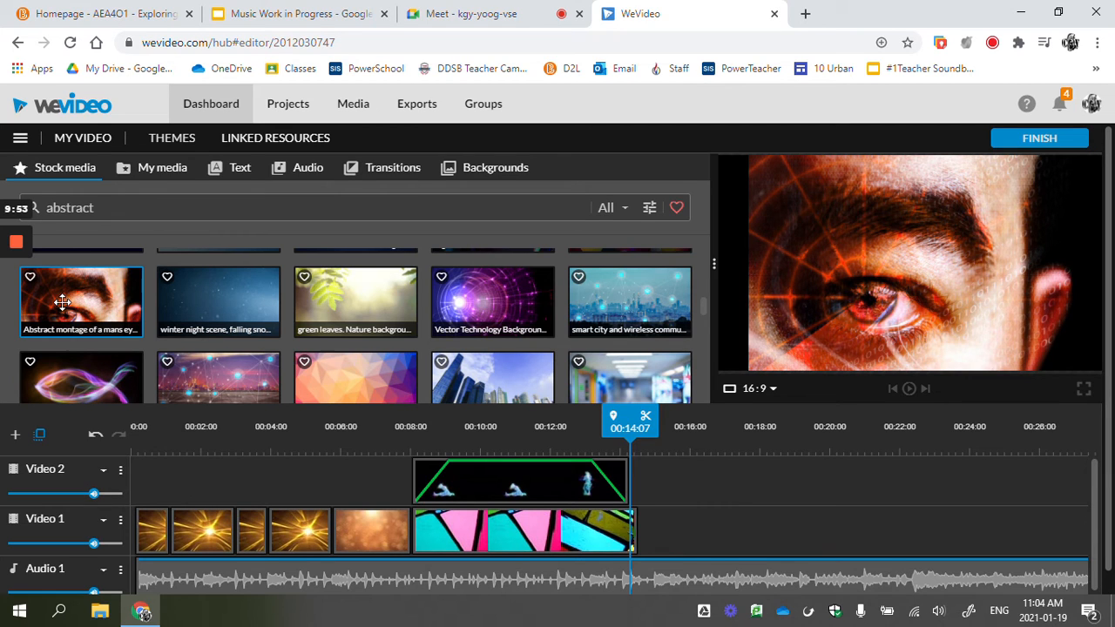
pyautogui.moveTo(70, 298); pyautogui.dragTo(659, 521)
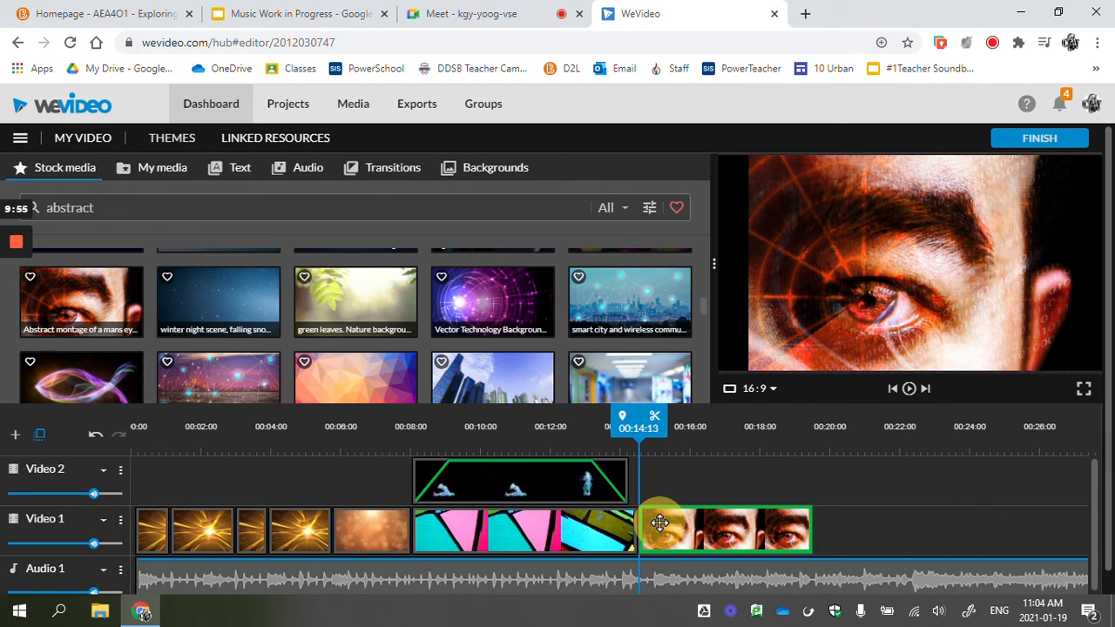
# Shorten the eye montage clip on Video 1 to end at about 00:17:10 and play back the transition into it from Graffiti Art Montage
pyautogui.moveTo(808, 529); pyautogui.dragTo(740, 531)
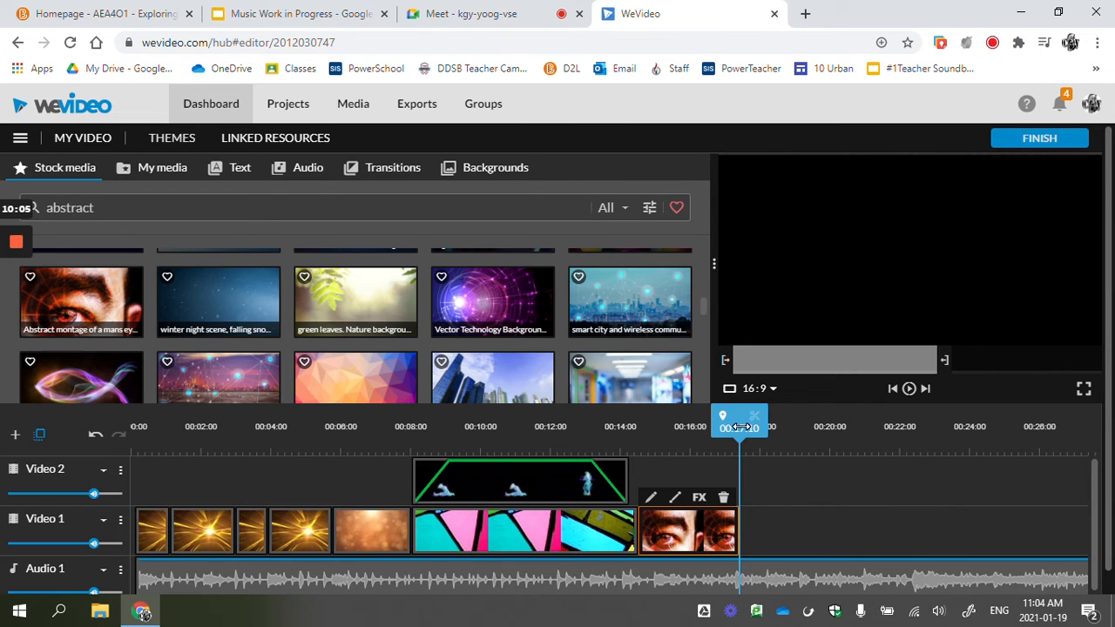
pyautogui.click(608, 425)
pyautogui.moveTo(608, 425); pyautogui.dragTo(584, 424)
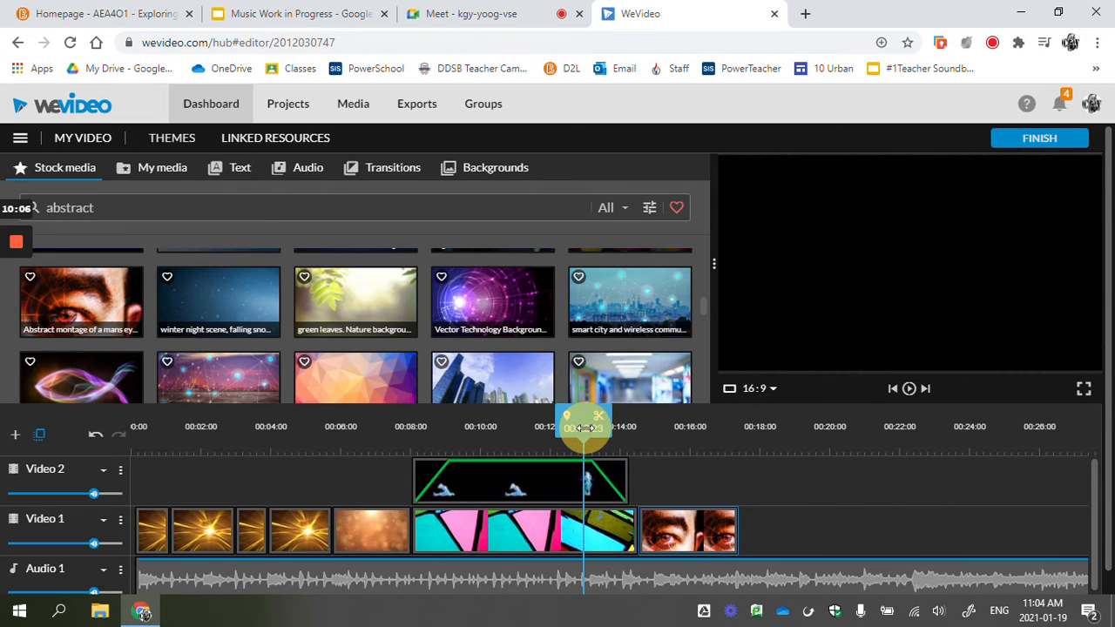
pyautogui.click(909, 390)
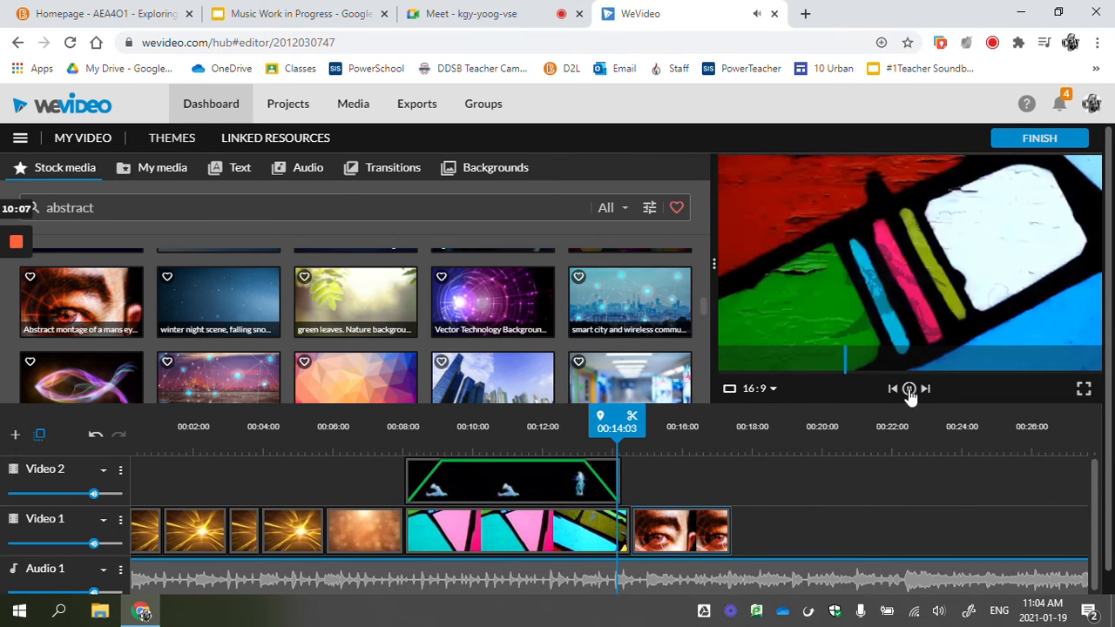
pyautogui.click(909, 391)
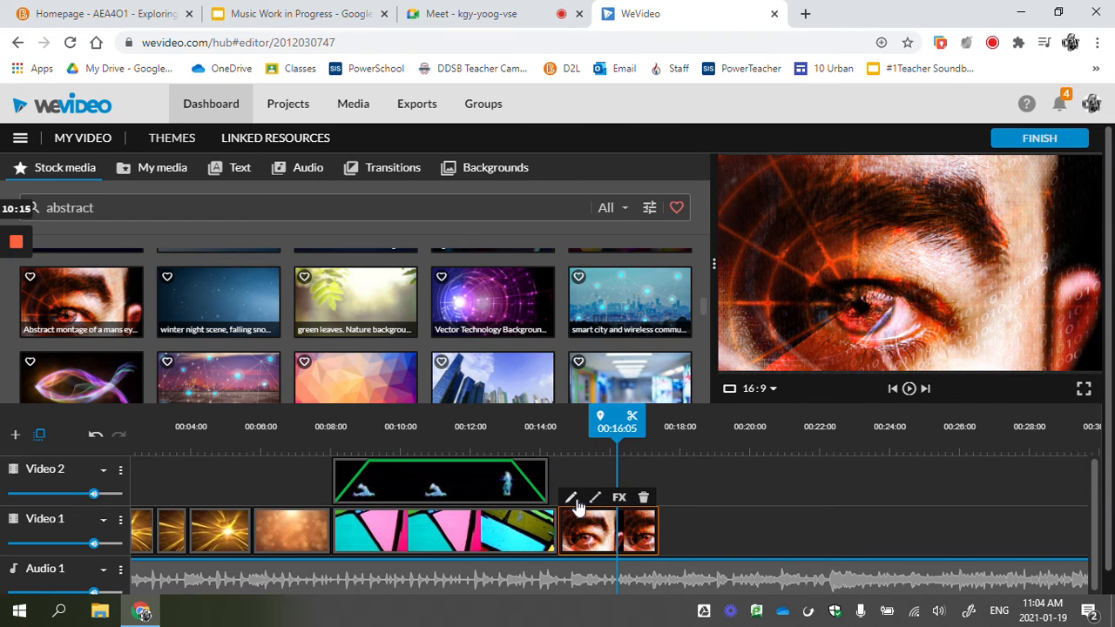
# Animate the eye montage clip to zoom into the pupil, with end scale 4.76 and end position x -1866, y -2826, and save
pyautogui.click(575, 499)
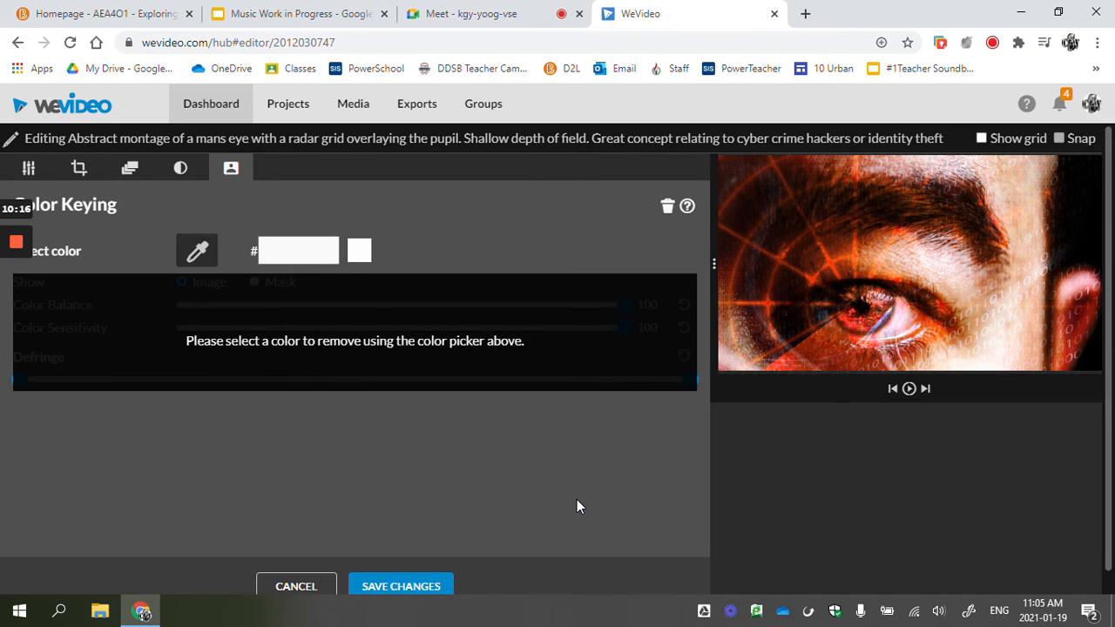
pyautogui.click(129, 177)
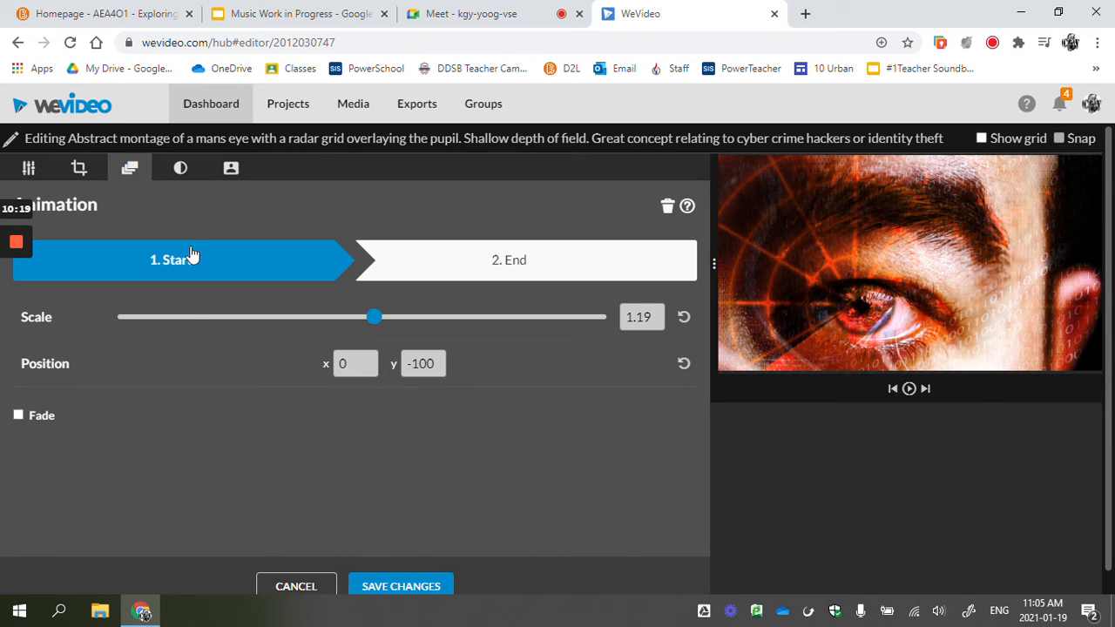
pyautogui.click(533, 255)
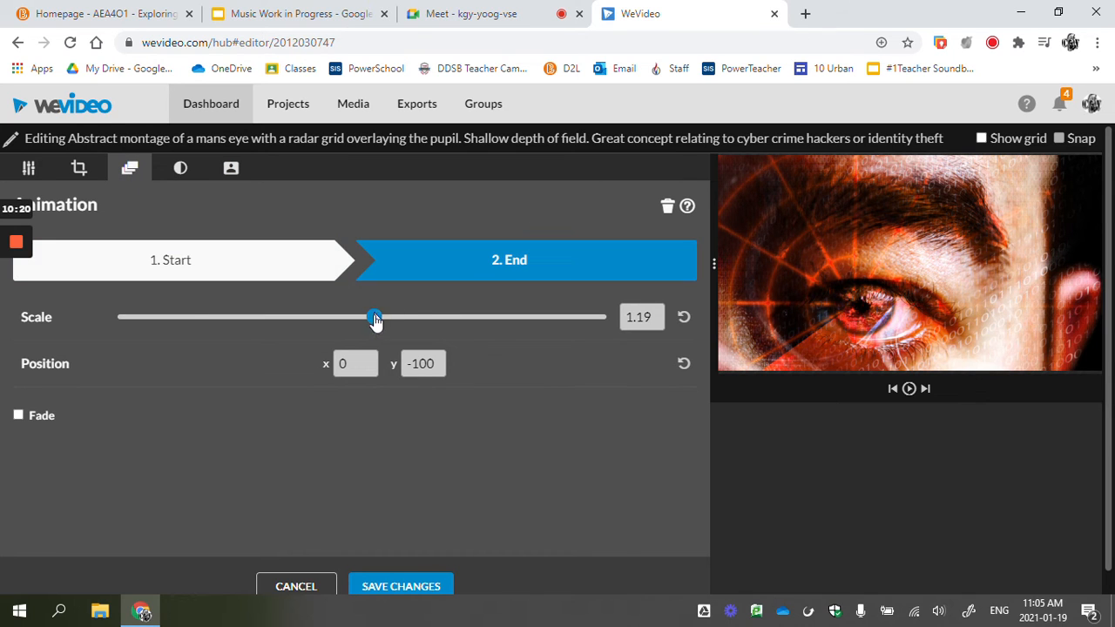
pyautogui.moveTo(375, 320); pyautogui.dragTo(592, 316)
pyautogui.moveTo(821, 288); pyautogui.dragTo(936, 210)
pyautogui.moveTo(894, 278); pyautogui.dragTo(982, 209)
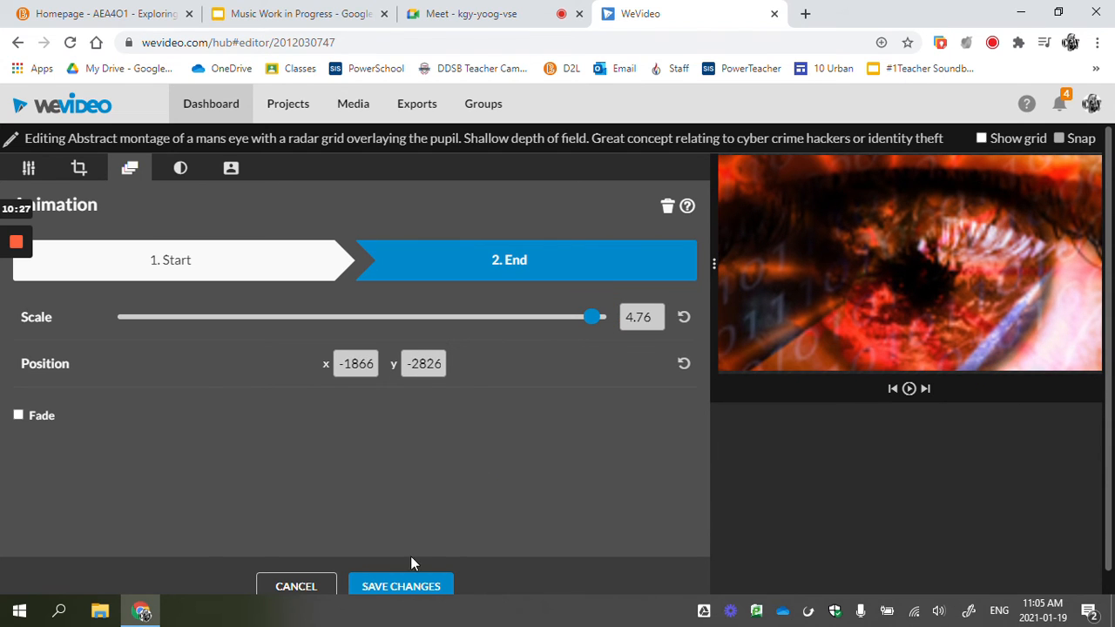
pyautogui.click(399, 585)
# Play back the eye clip's zoom animation from 00:13:18, stopping at 00:17:01
pyautogui.moveTo(615, 420); pyautogui.dragTo(528, 428)
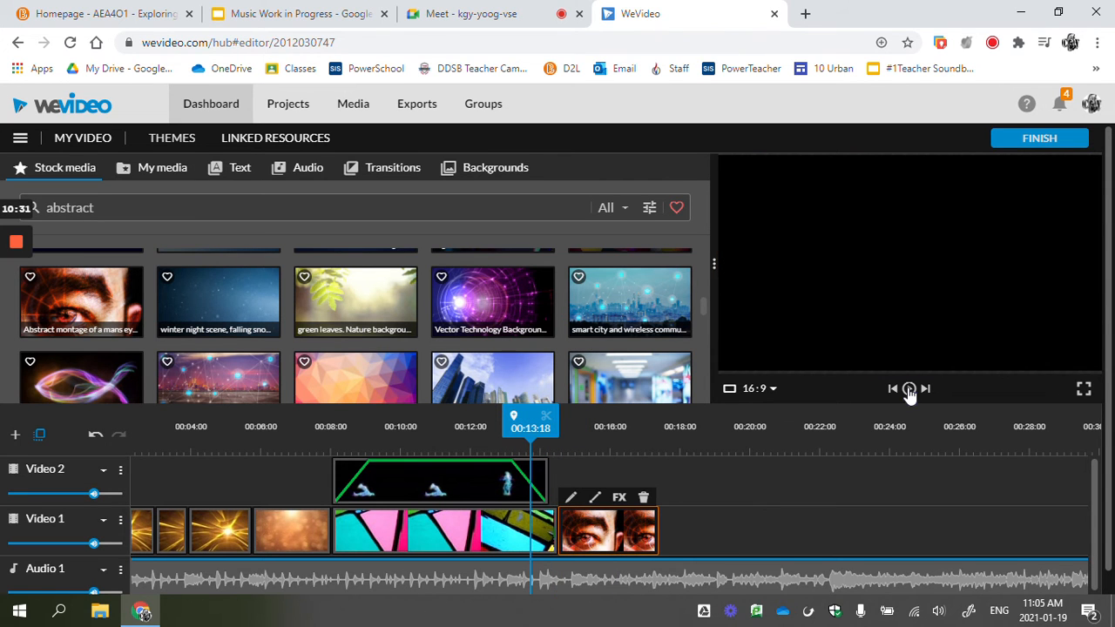
pyautogui.click(909, 389)
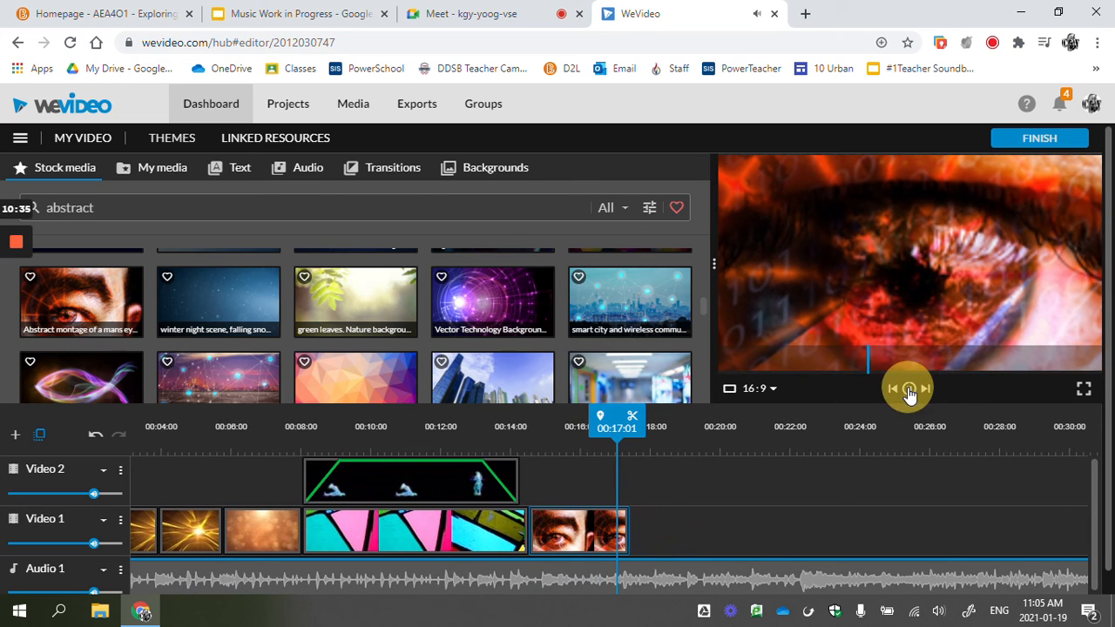
pyautogui.click(909, 388)
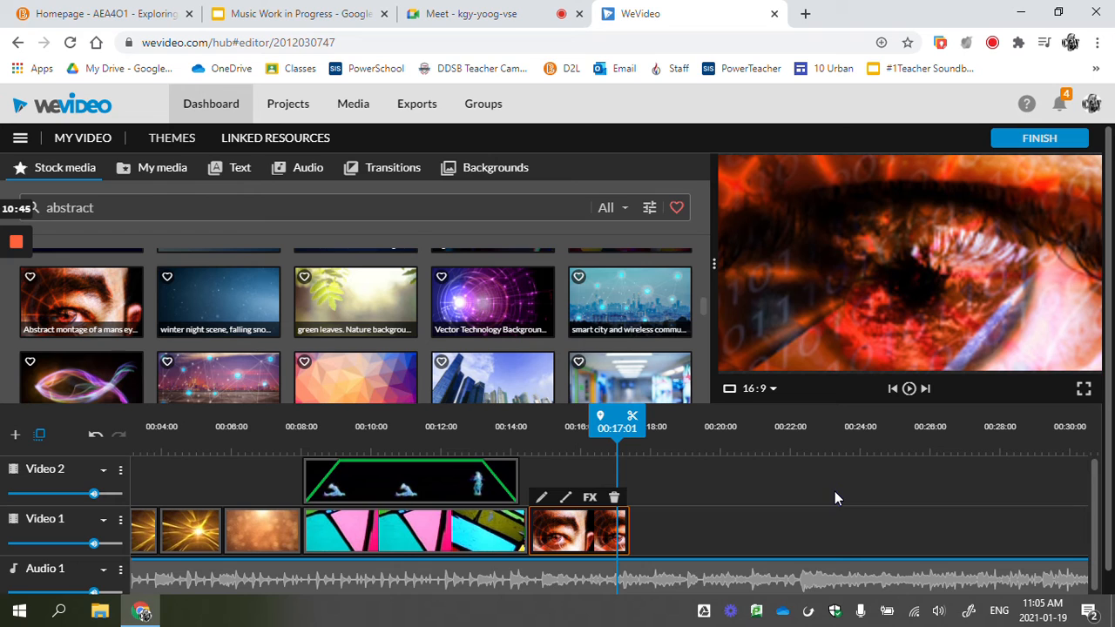
pyautogui.click(308, 202)
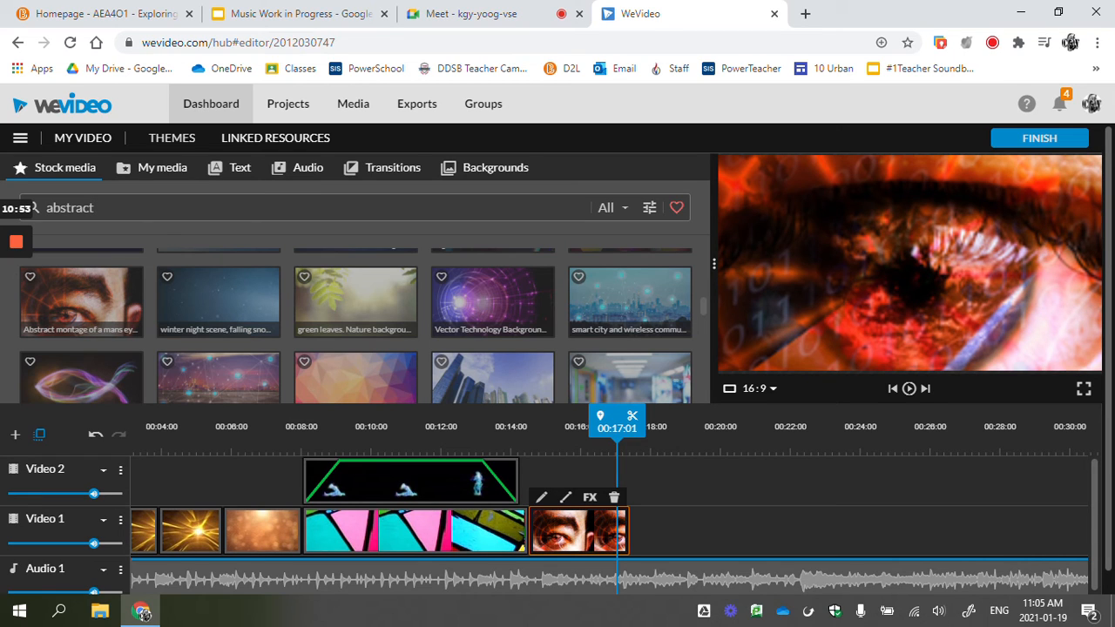
pyautogui.click(702, 525)
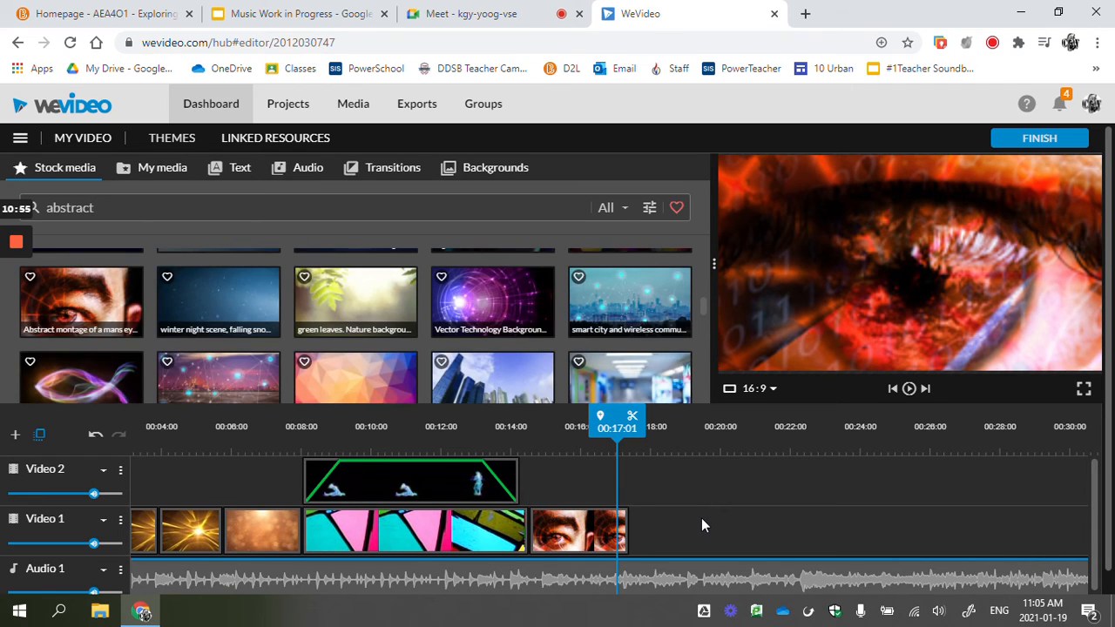
# Preview the Whisper - Title motion text and place it on Video 2 at the start of the timeline
pyautogui.click(238, 169)
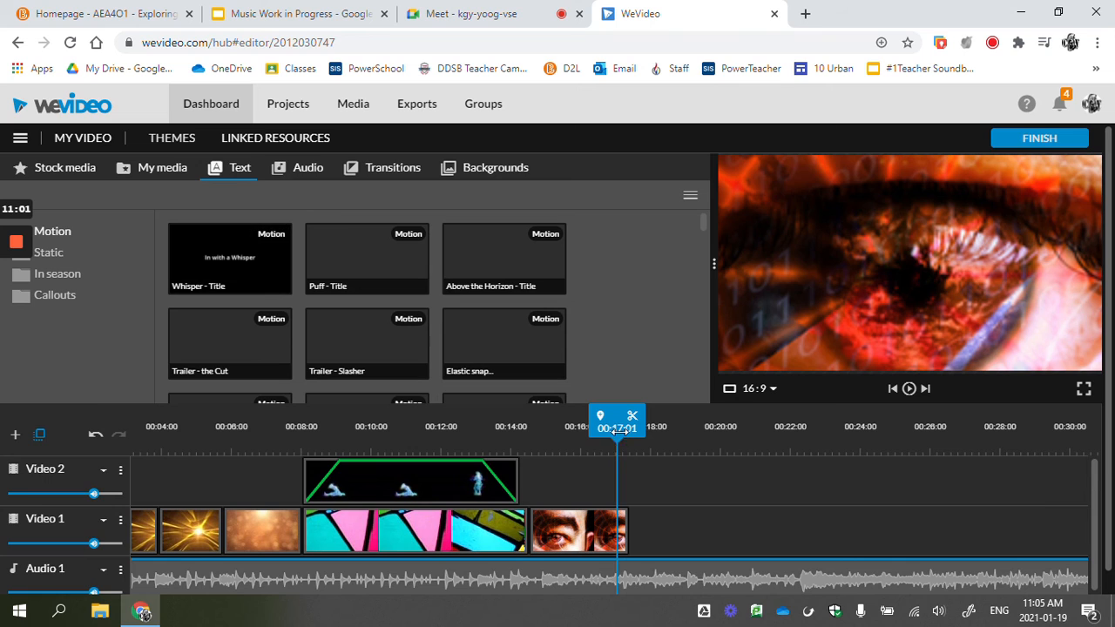
pyautogui.click(219, 443)
pyautogui.moveTo(218, 440); pyautogui.dragTo(130, 452)
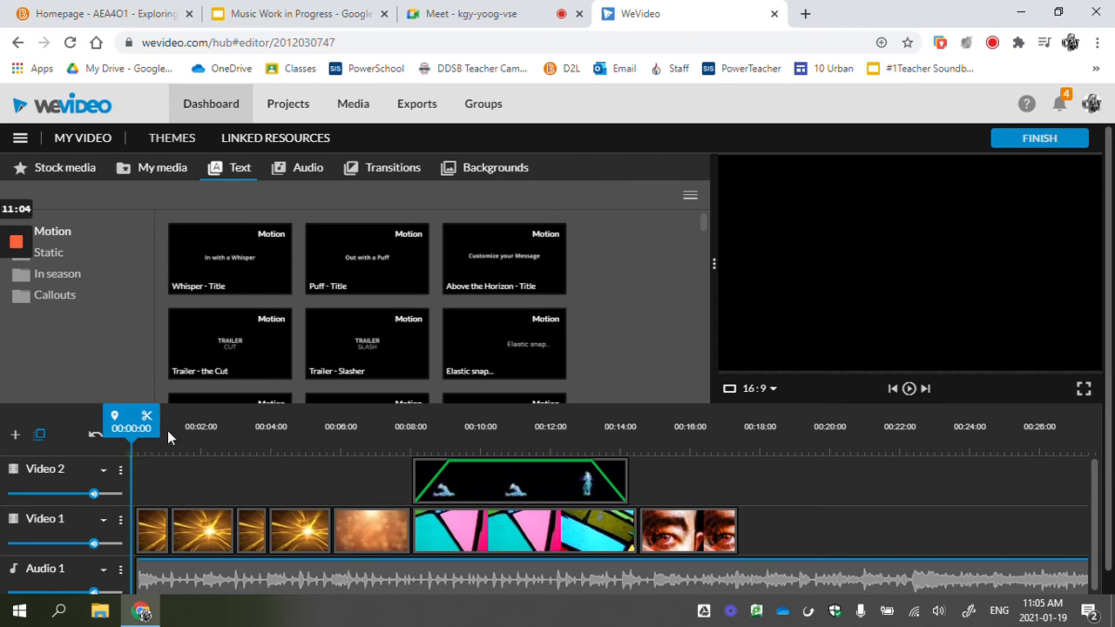
pyautogui.click(238, 265)
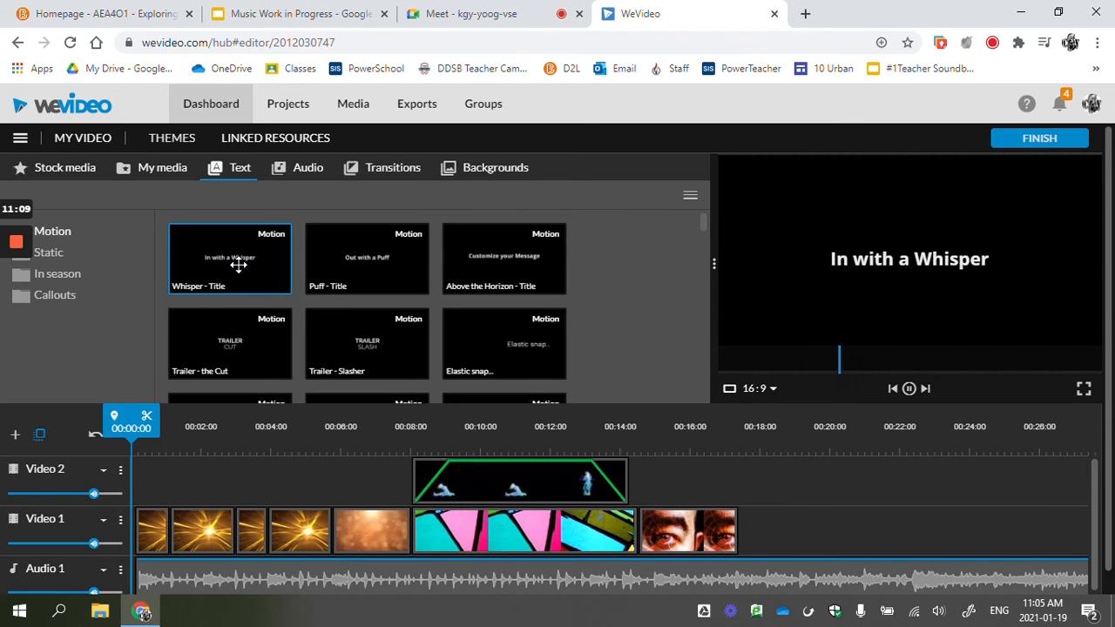
pyautogui.moveTo(247, 259); pyautogui.dragTo(159, 475)
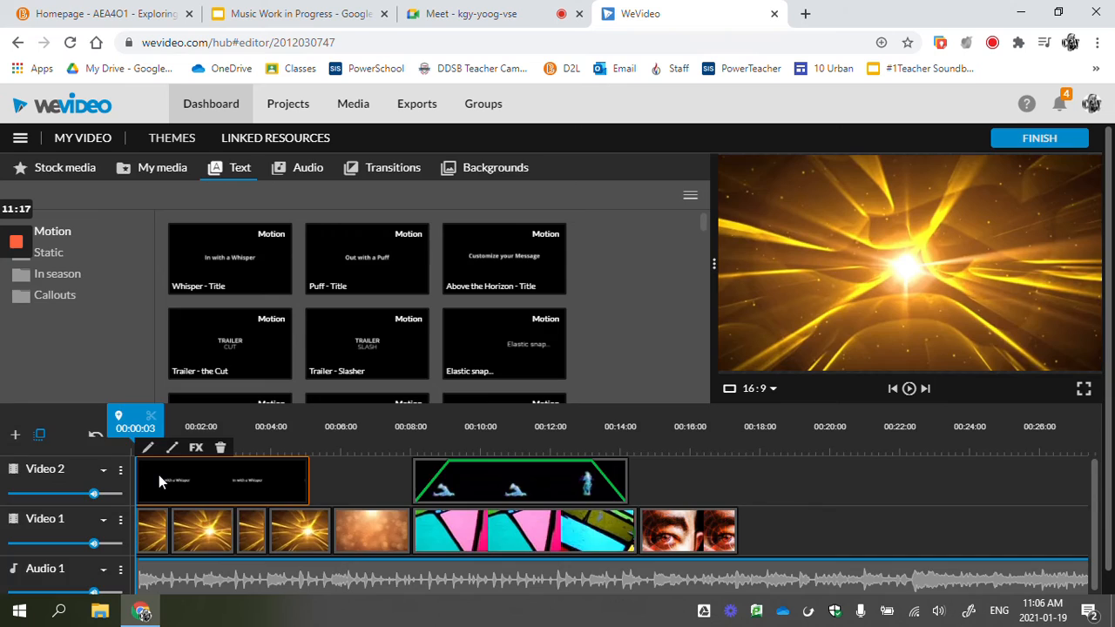
# Change the Whisper - Title text to "Hello" and save the changes
pyautogui.doubleClick(159, 475)
pyautogui.click(196, 331)
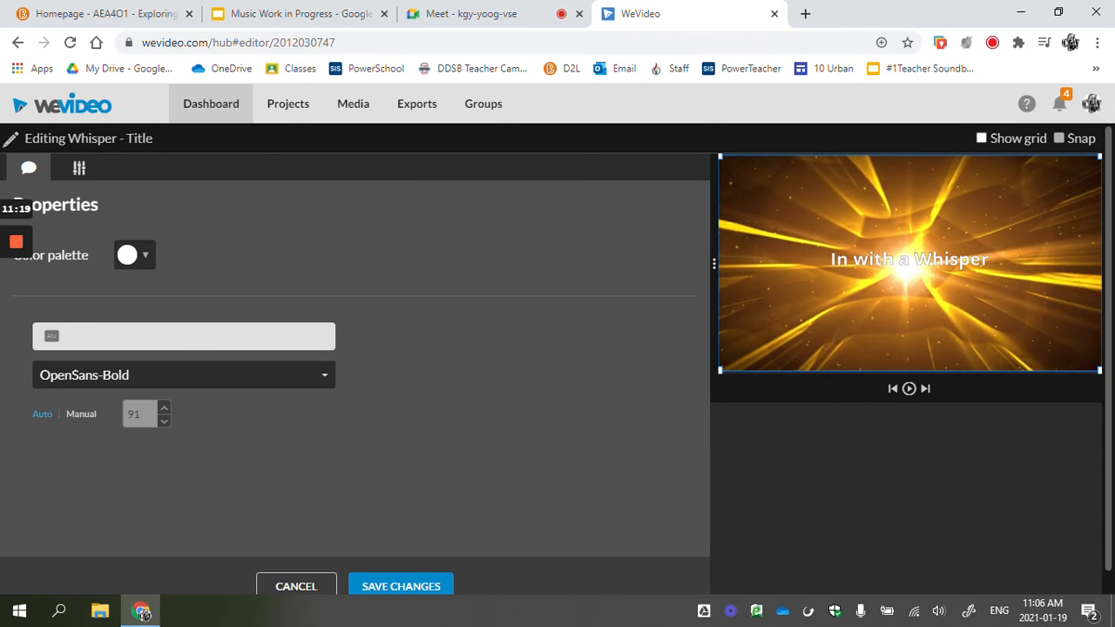
pyautogui.write('Hello')
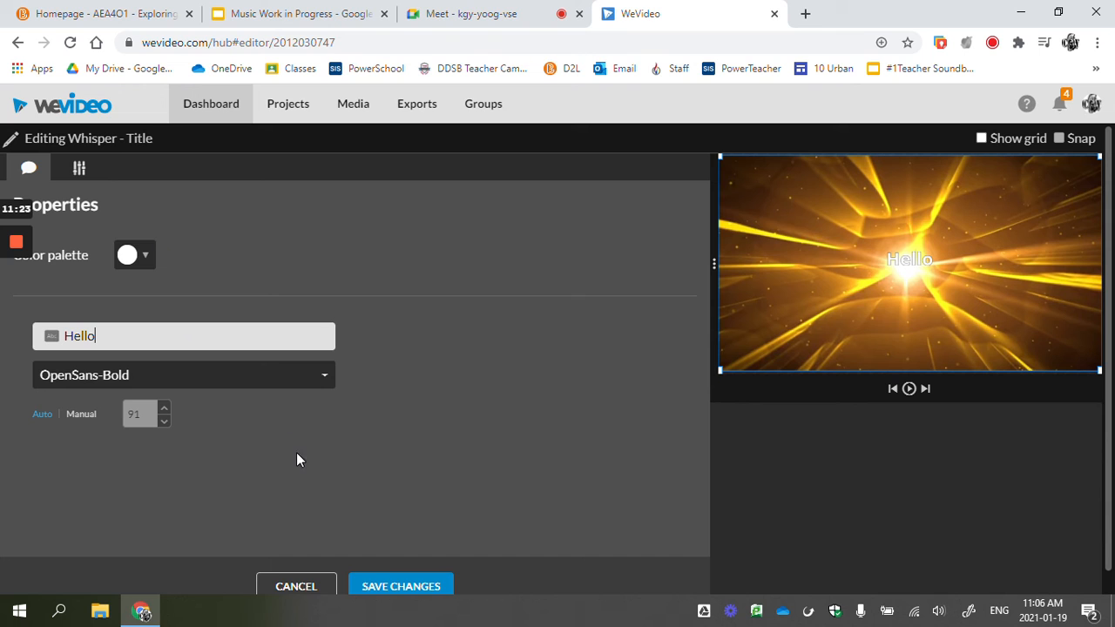
pyautogui.click(410, 582)
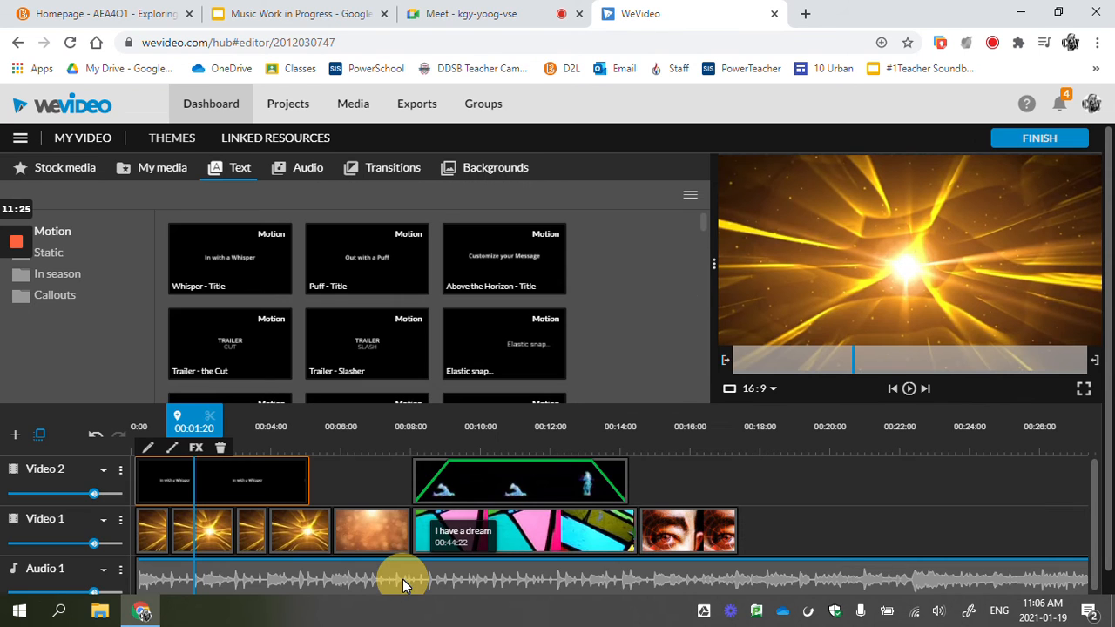
# Play back the whole edited sequence from 00:00:00 through the eye clip
pyautogui.click(893, 389)
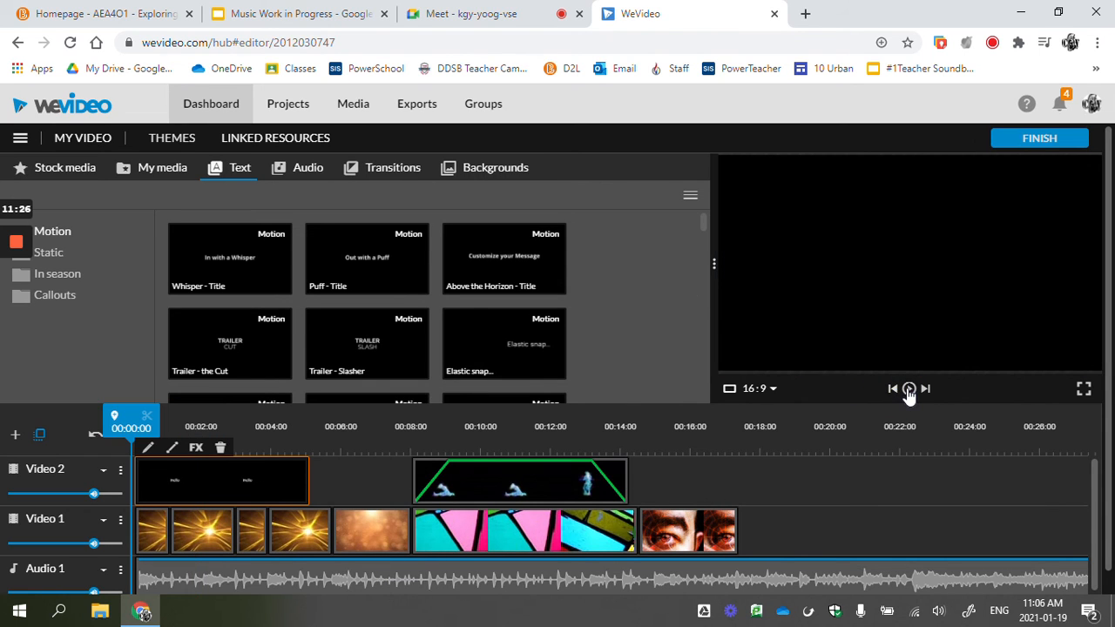
pyautogui.click(909, 390)
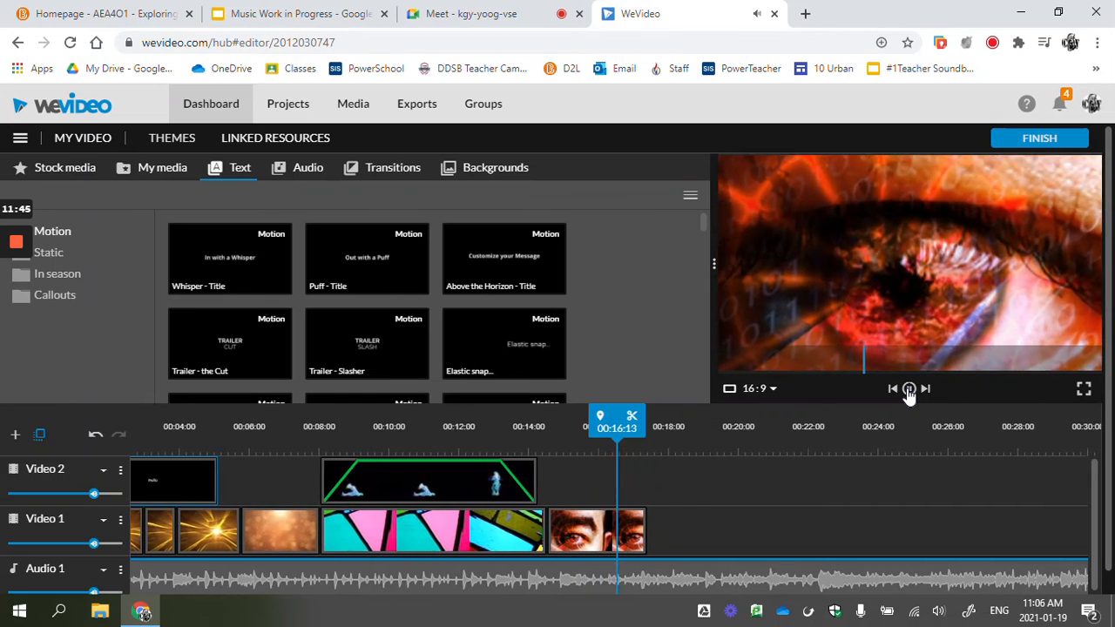
pyautogui.click(909, 389)
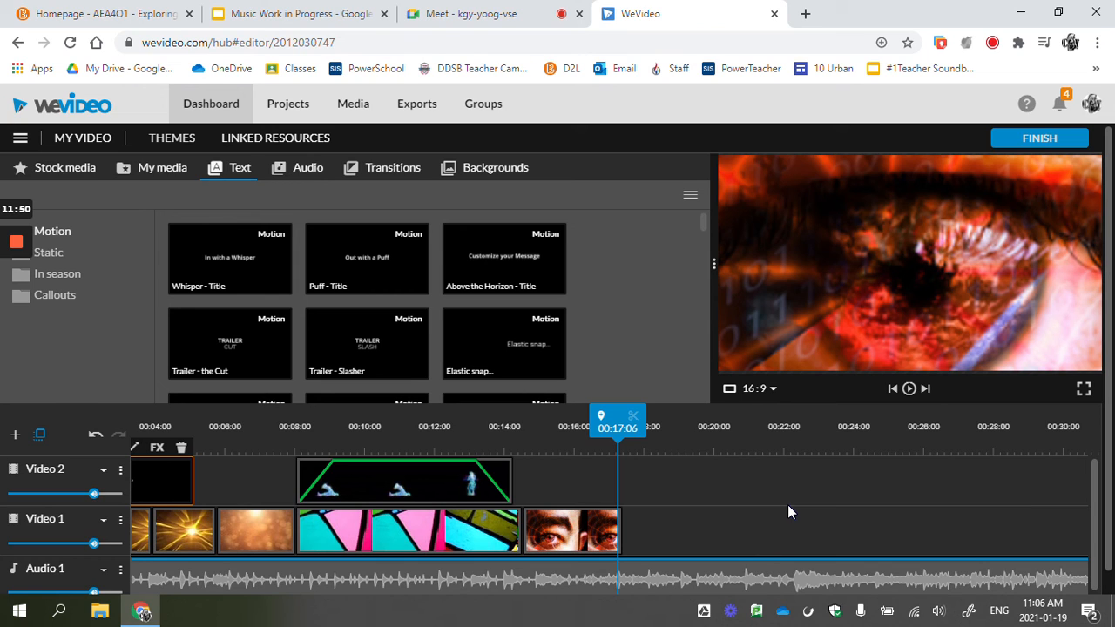
# Return to the stock media library and turn the Video 1 track volume down to its minimum
pyautogui.click(75, 169)
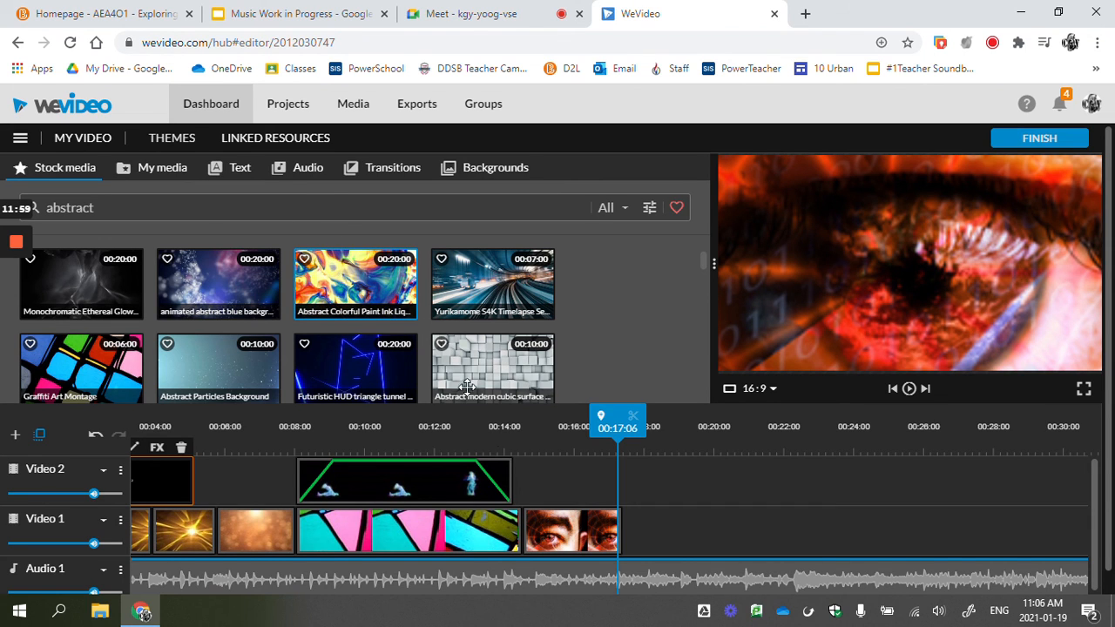
pyautogui.scroll(-1, 497, 433)
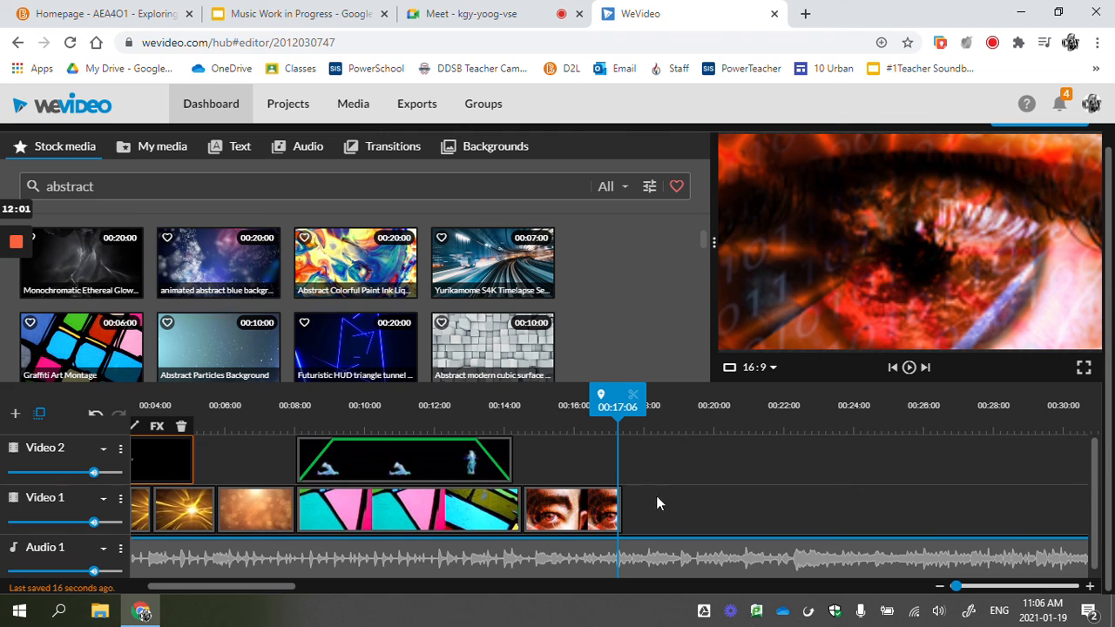
pyautogui.moveTo(93, 517)
pyautogui.moveTo(93, 520); pyautogui.dragTo(7, 522)
pyautogui.scroll(1, 604, 255)
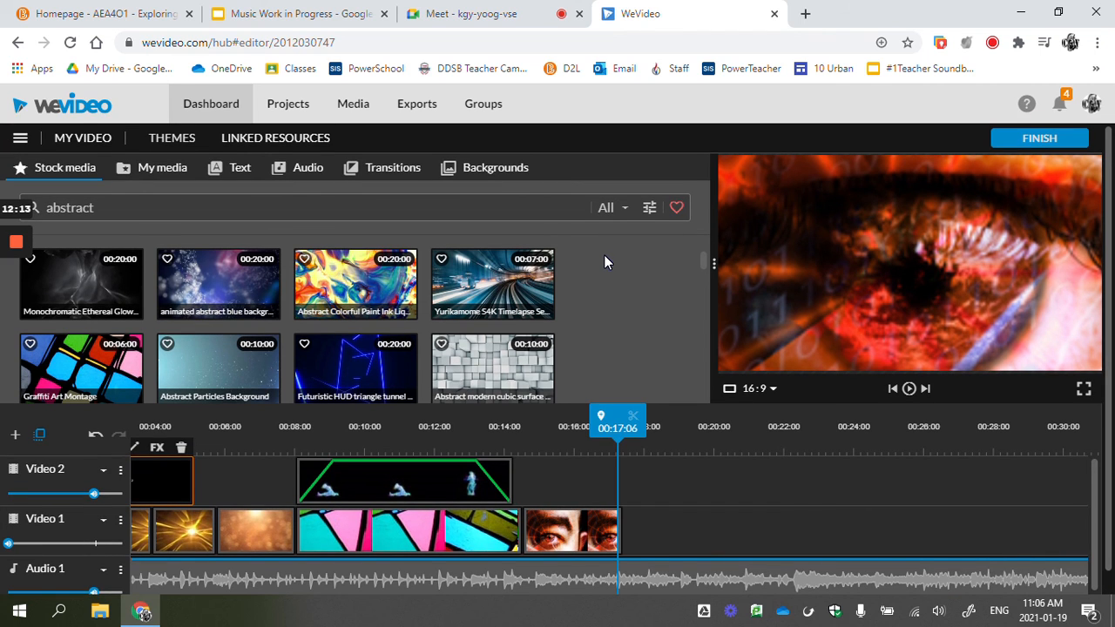
pyautogui.scroll(-1, 658, 474)
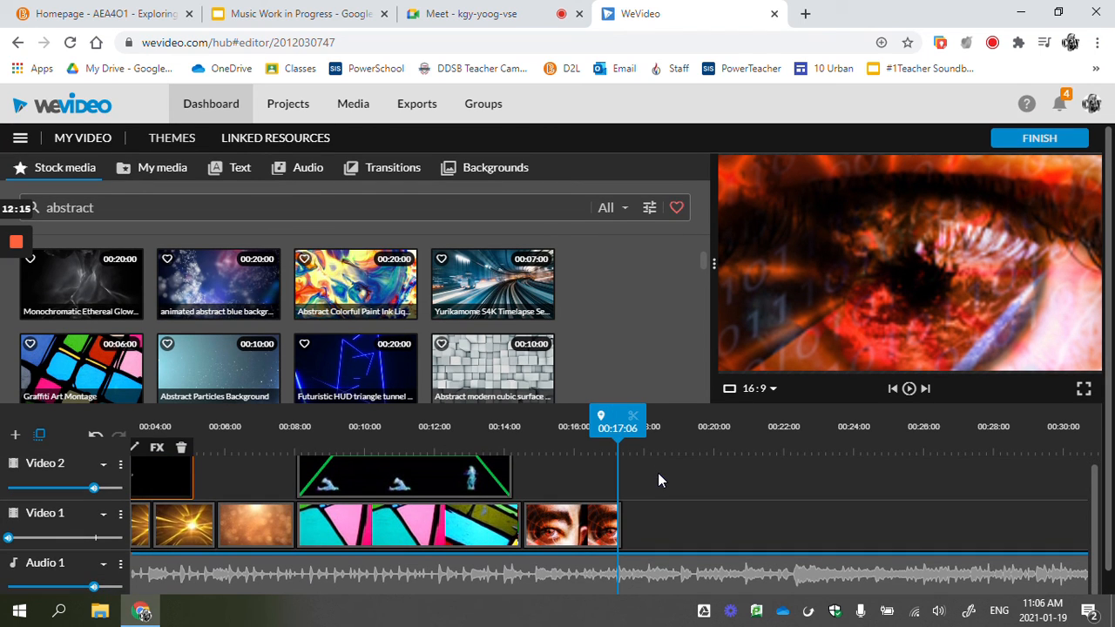